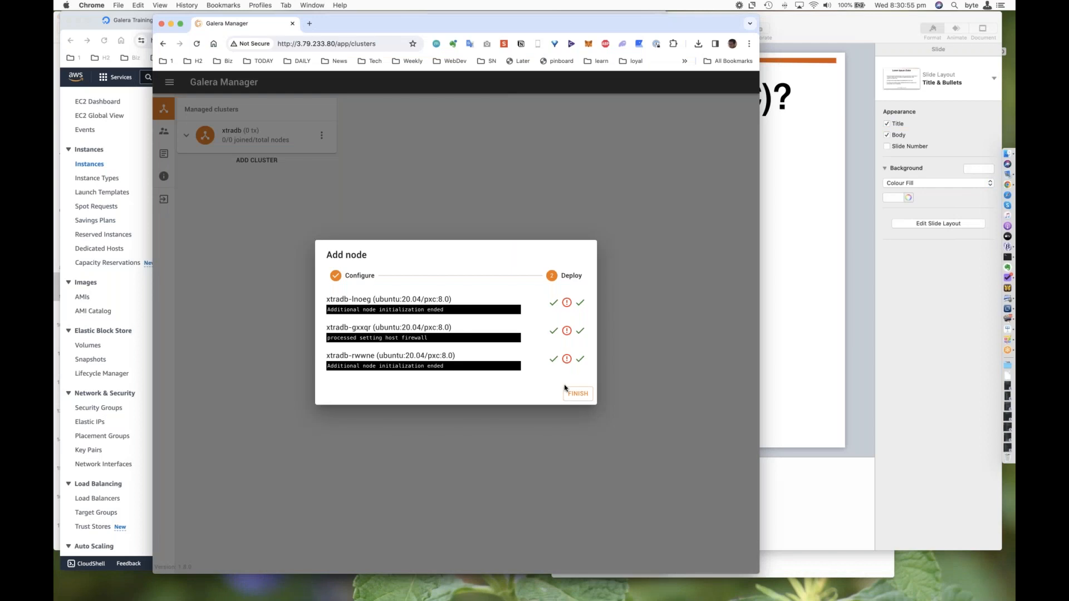
Step: Close the finished node deployment and open an SSH terminal on the xtradb-gxxqr node of the xtradb cluster
click(268, 146)
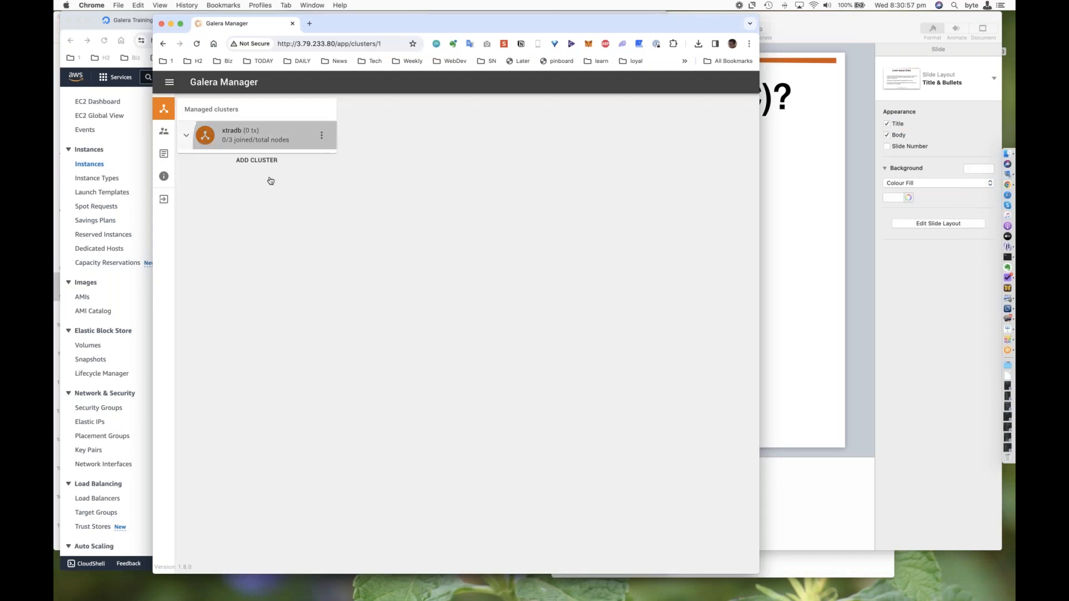
click(271, 184)
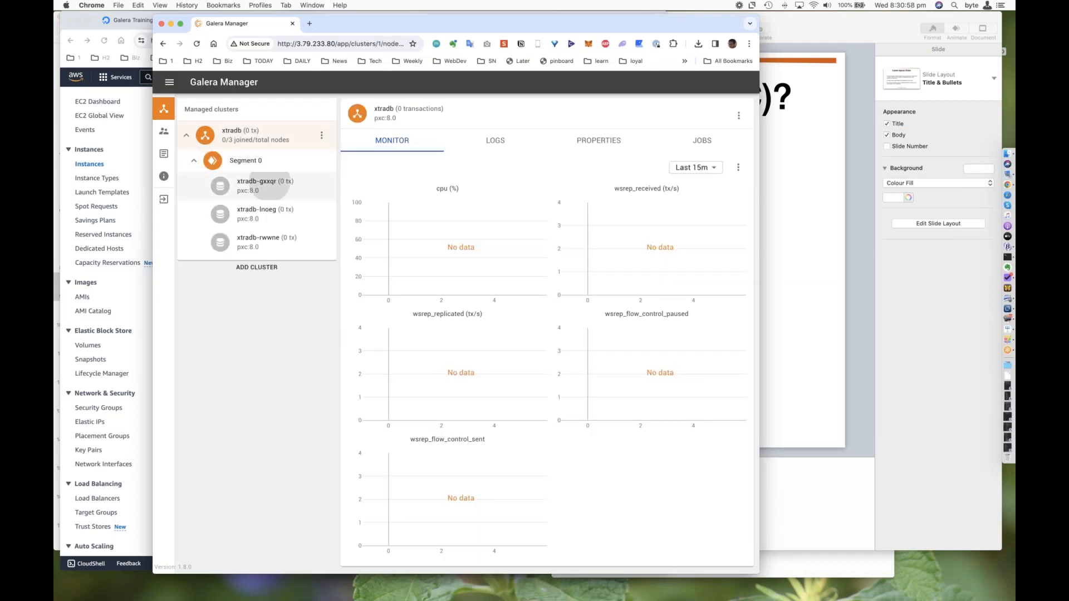
click(739, 116)
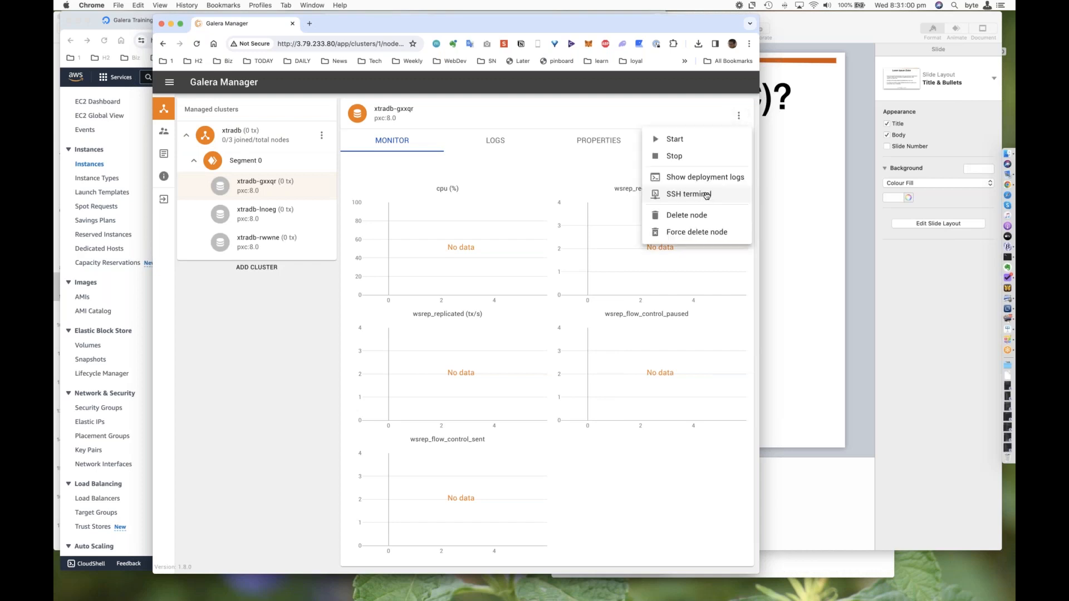
click(706, 195)
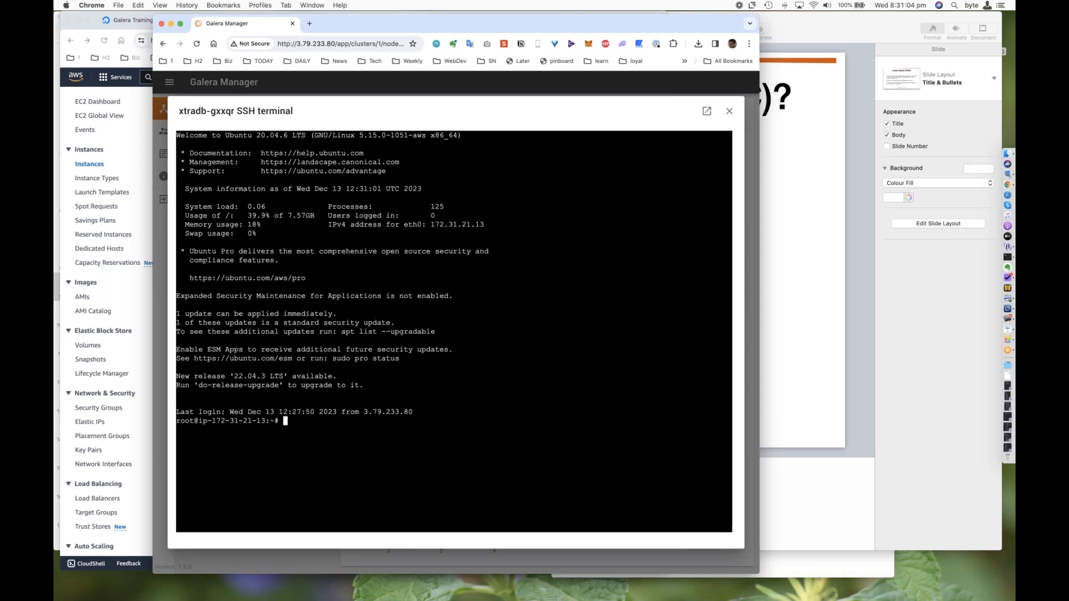
Step: Start the mysql client on the node and query the server version with select version();
text(mysql)
key(Return)
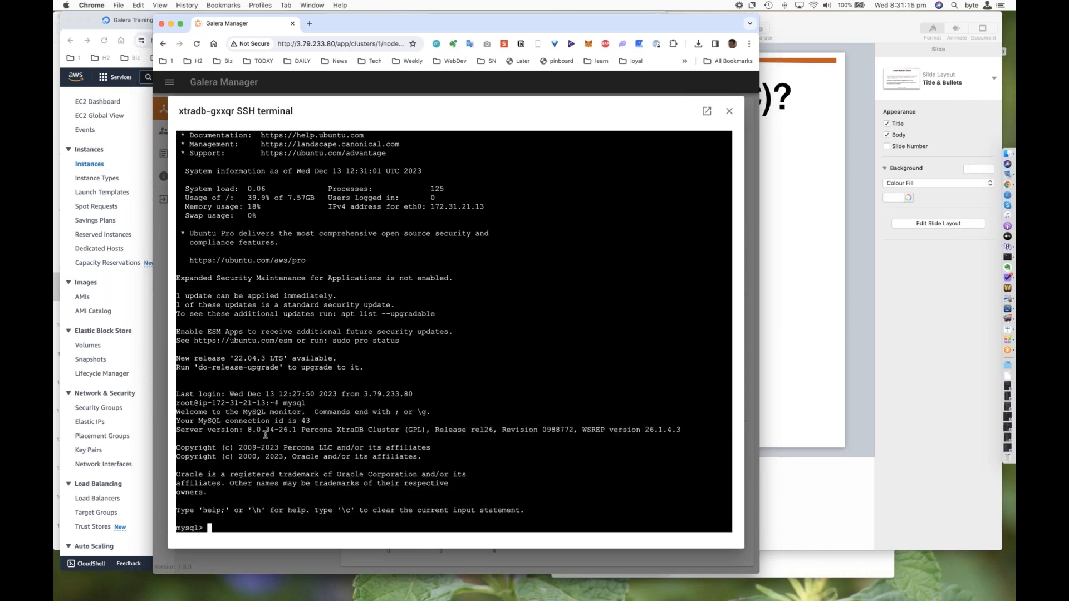
triple_click(373, 430)
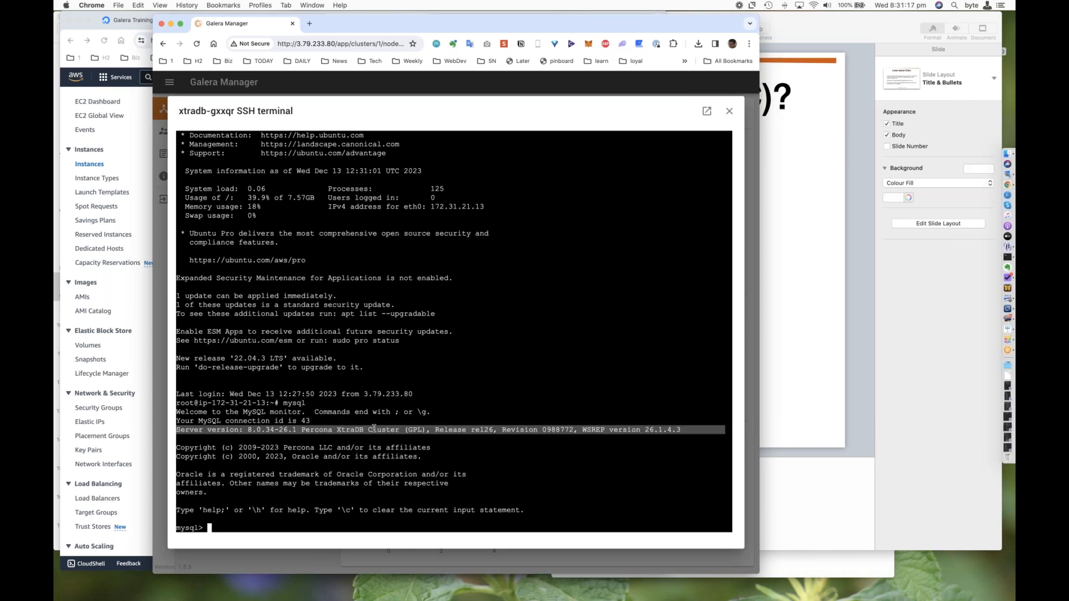
click(374, 429)
text(select version();)
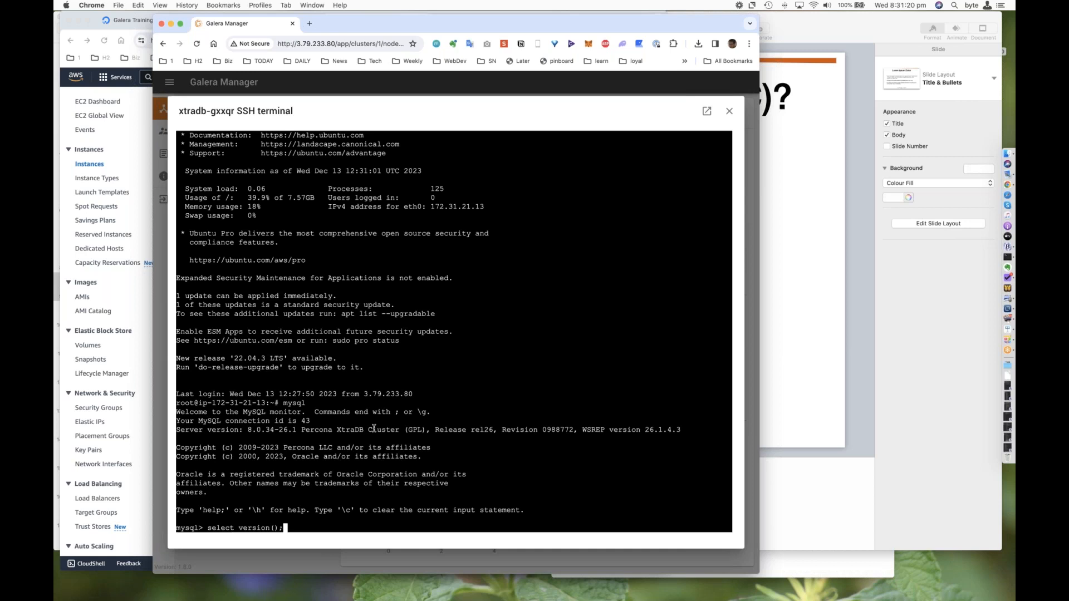
key(Return)
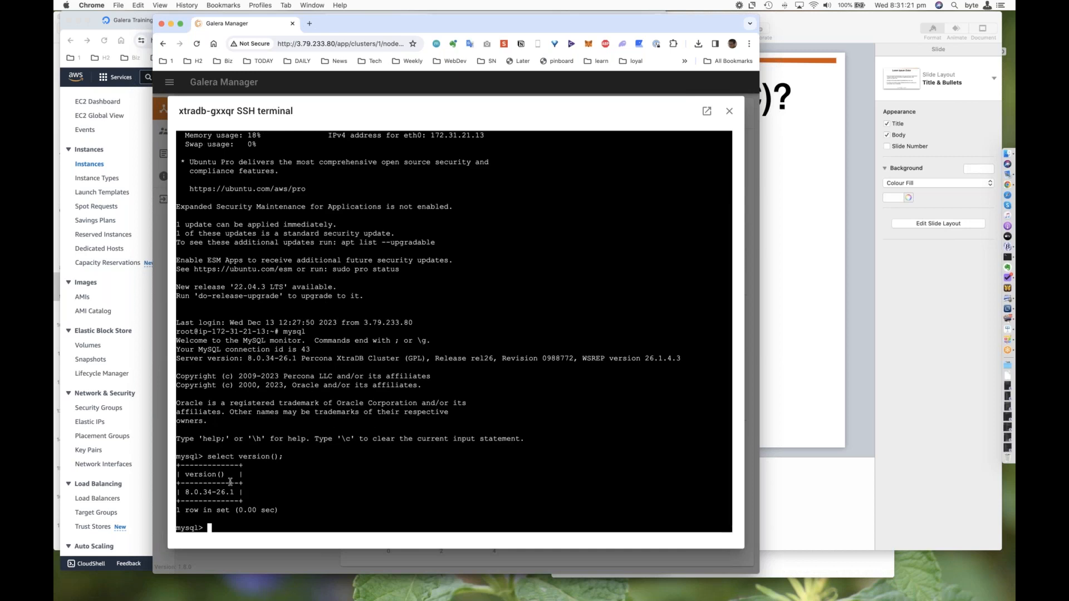
double_click(216, 491)
Step: Query the cluster size with show status like 'wsrep_cluster_size';
text(se)
key(BackSpace)
text(how status like 'w)
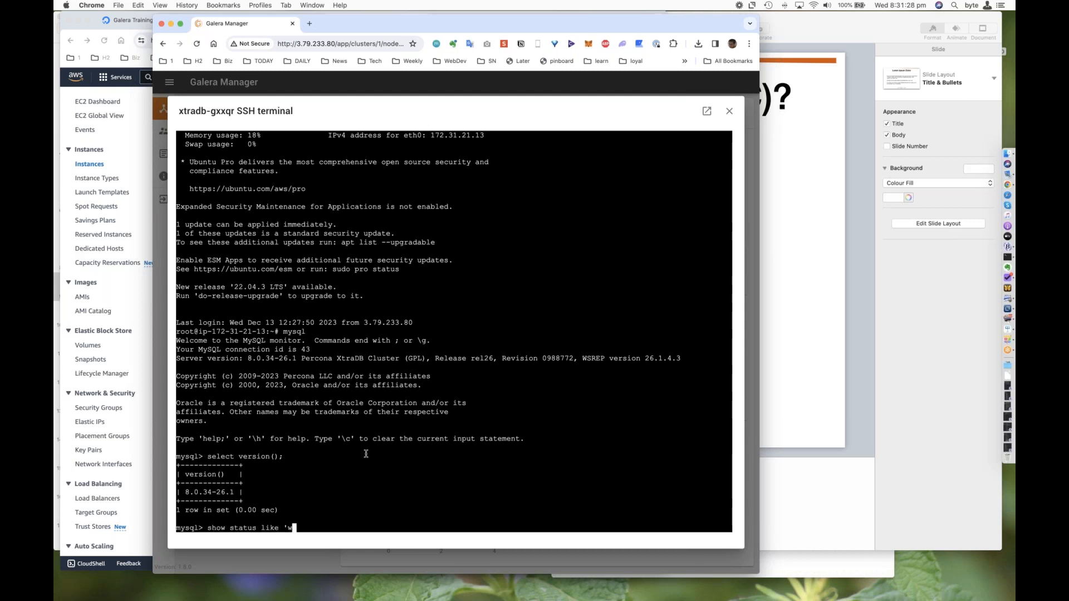
text(srep_cluster_size)
text(';)
key(Return)
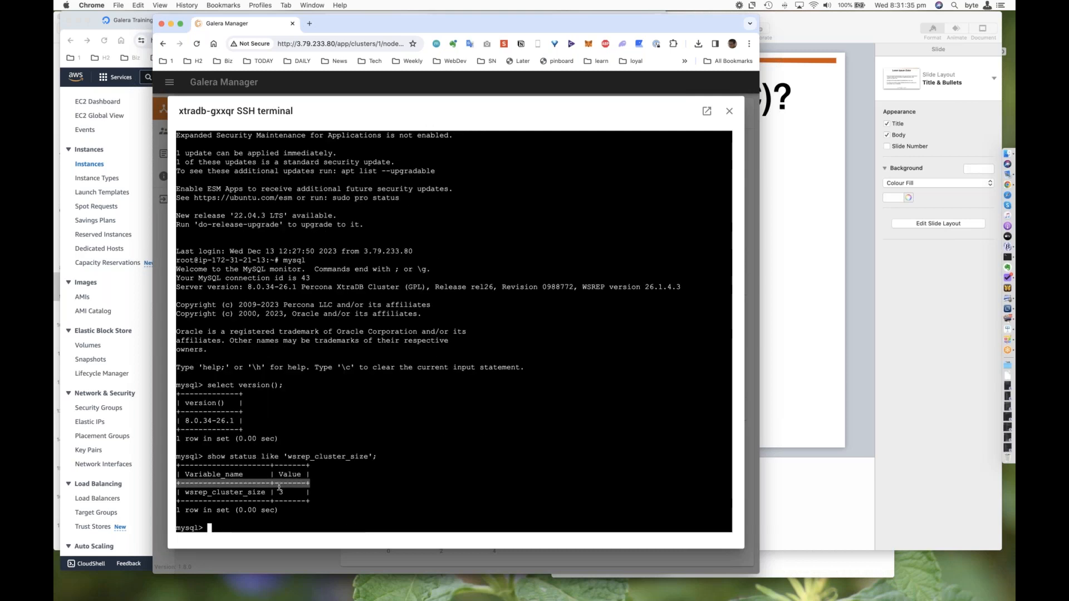
Step: Quit the mysql client, change to the /var/lib/mysql directory and list its files
text(\q)
key(Return)
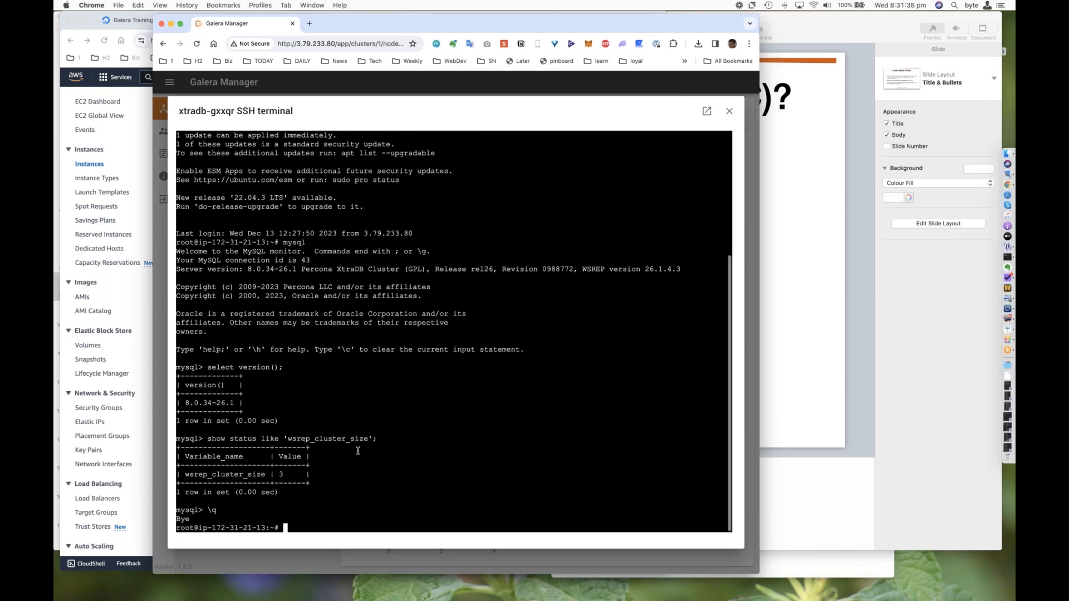
key(Return)
text(cd /var/lib/mysql)
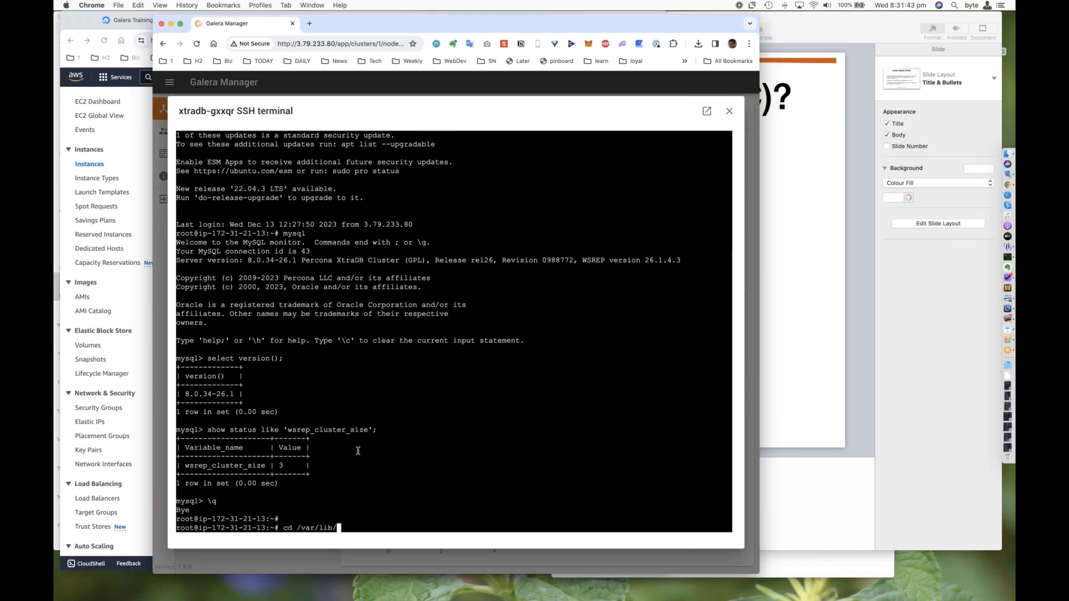
key(Return)
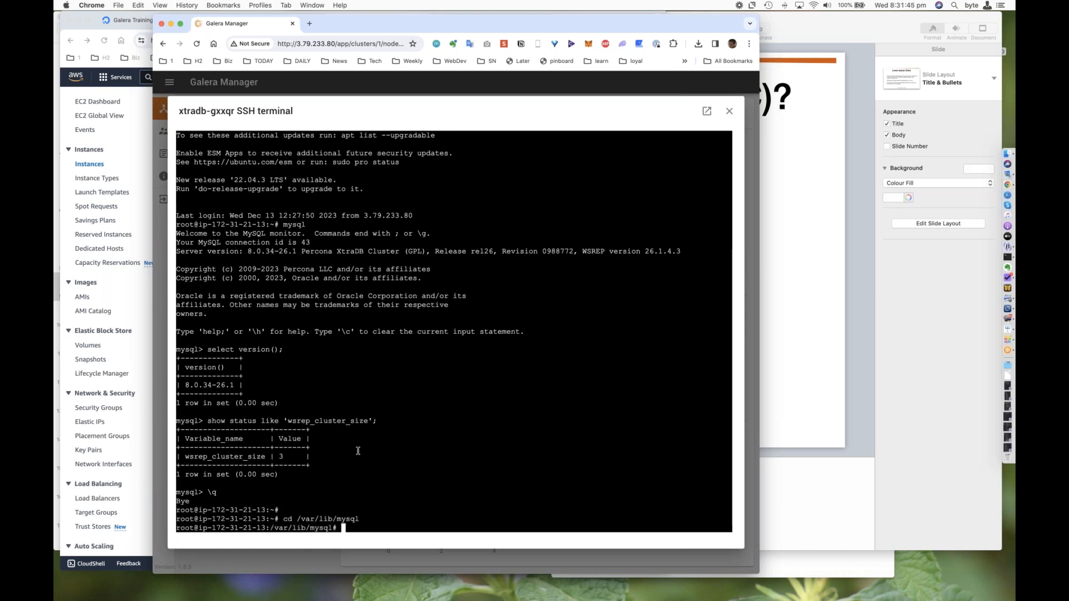
text(ls)
key(Return)
Step: Print the contents of grastate.dat and gvwstate.dat with cat
text(cat grastate.dat)
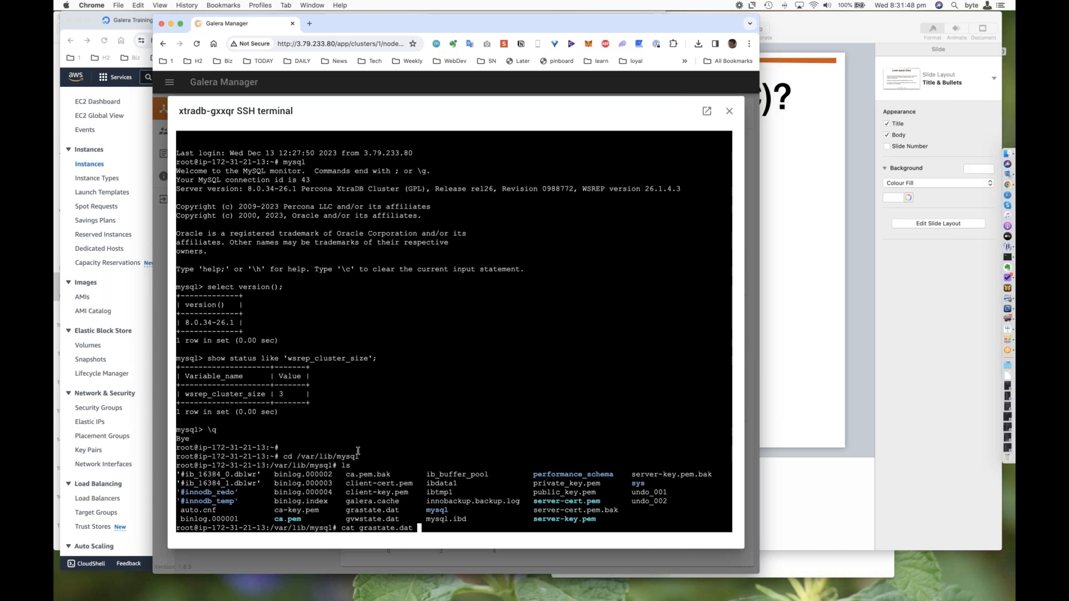
key(Return)
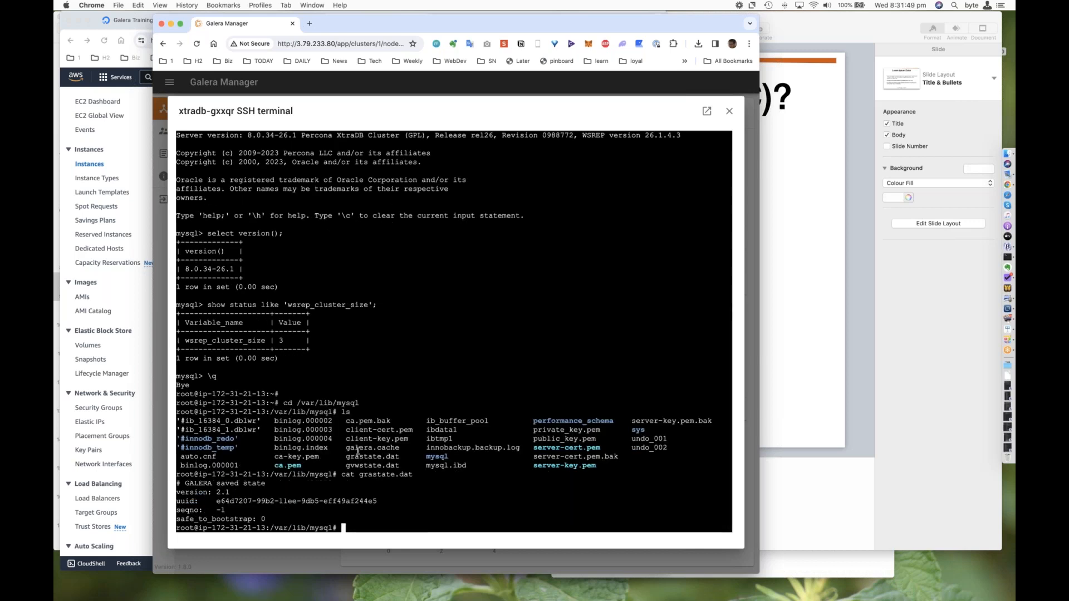
text(cat gvwstate.dat)
key(Return)
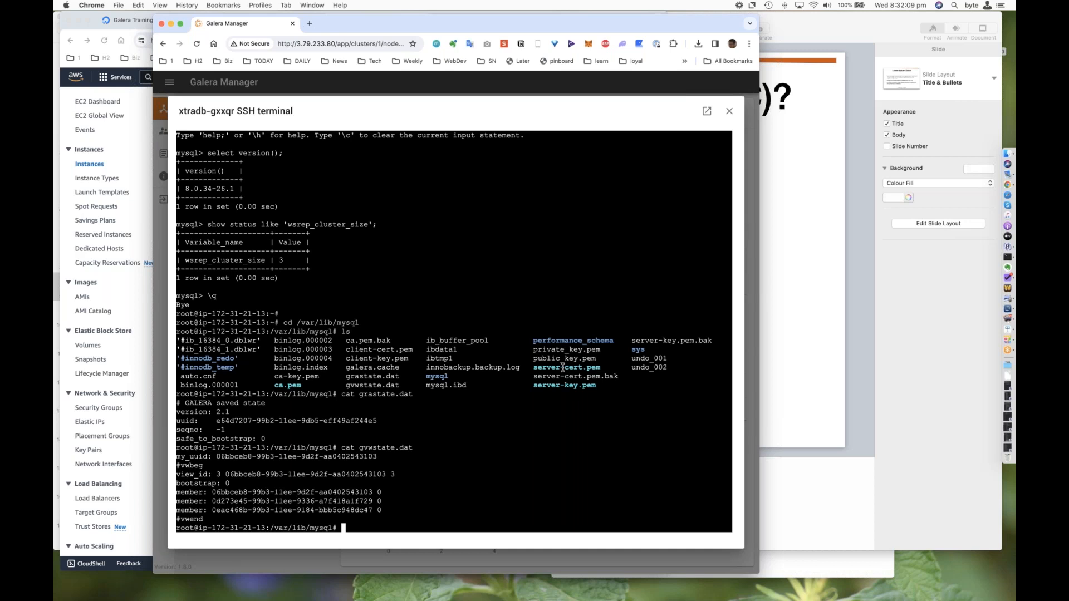
text(mysql)
key(Return)
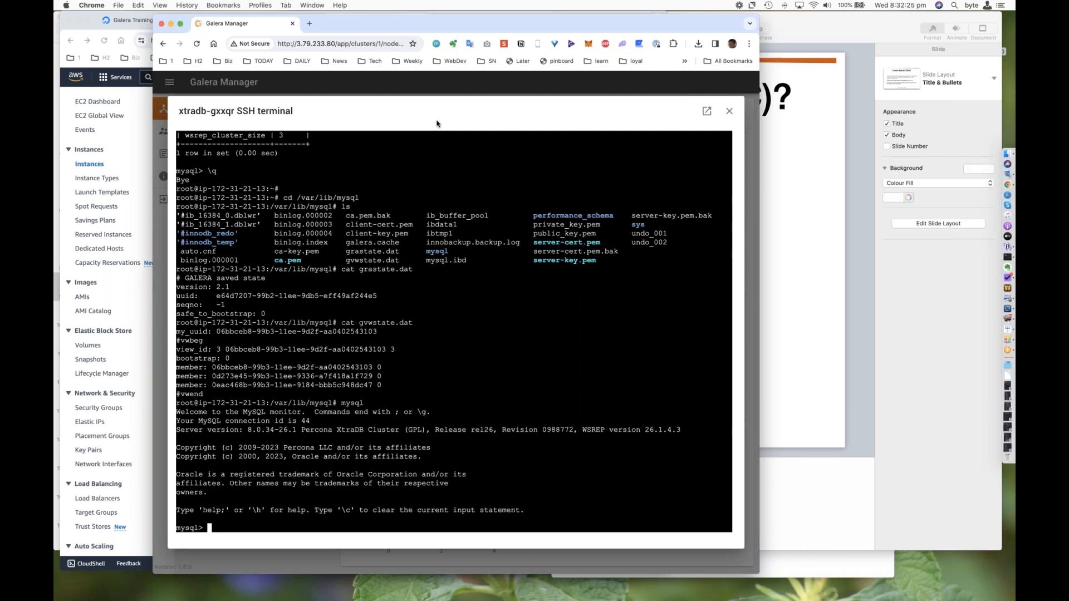
text(\q)
key(Return)
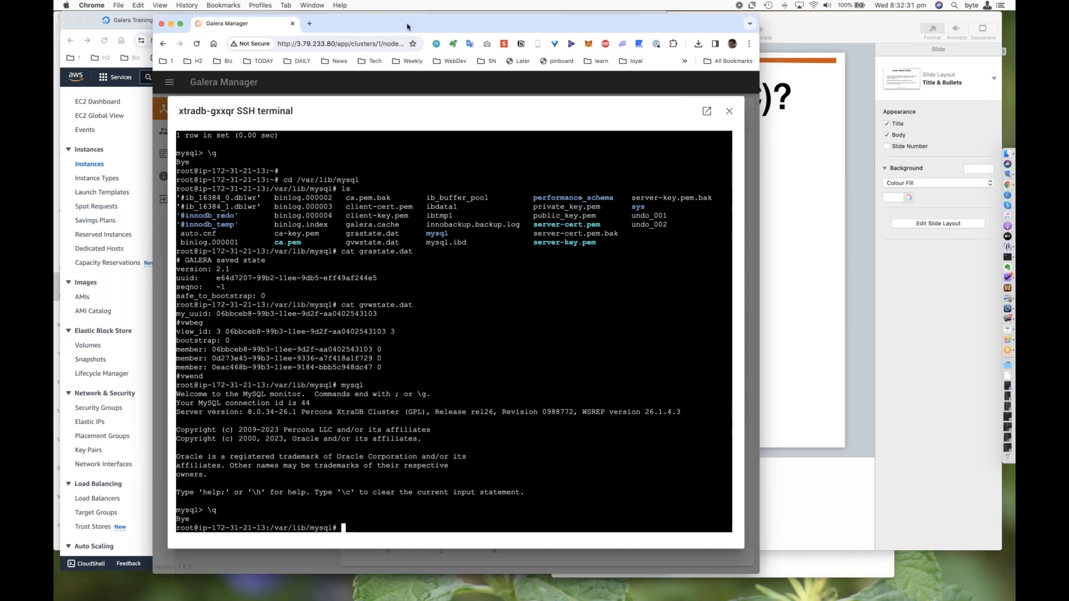
Step: Copy the IP address 104.131.165.110 from the gm2 installer output in Terminal and load it in a new Chrome tab
drag(407, 26, 408, 26)
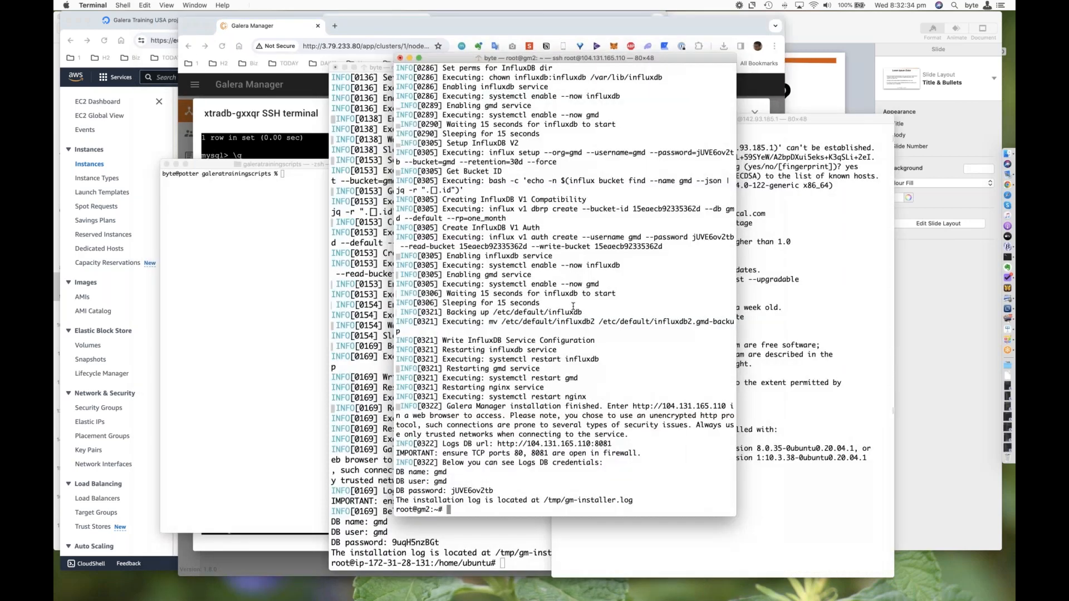
double_click(559, 444)
key(super+c)
click(295, 84)
key(super+t)
key(super+v)
key(Return)
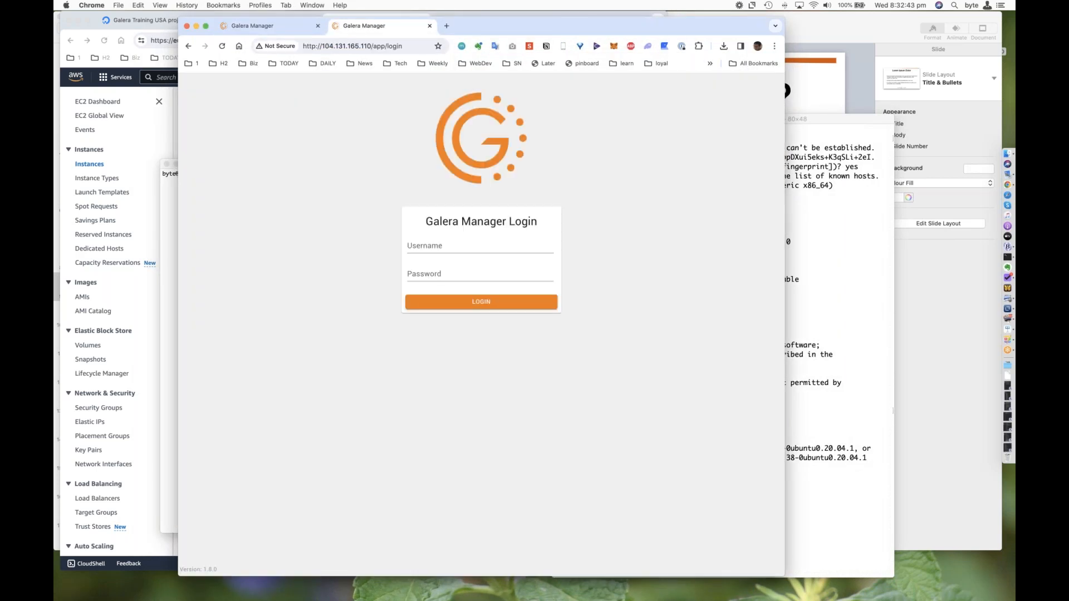
Step: Log in to this Galera Manager as admin with the account password
text(admin)
key(Tab)
text(********)
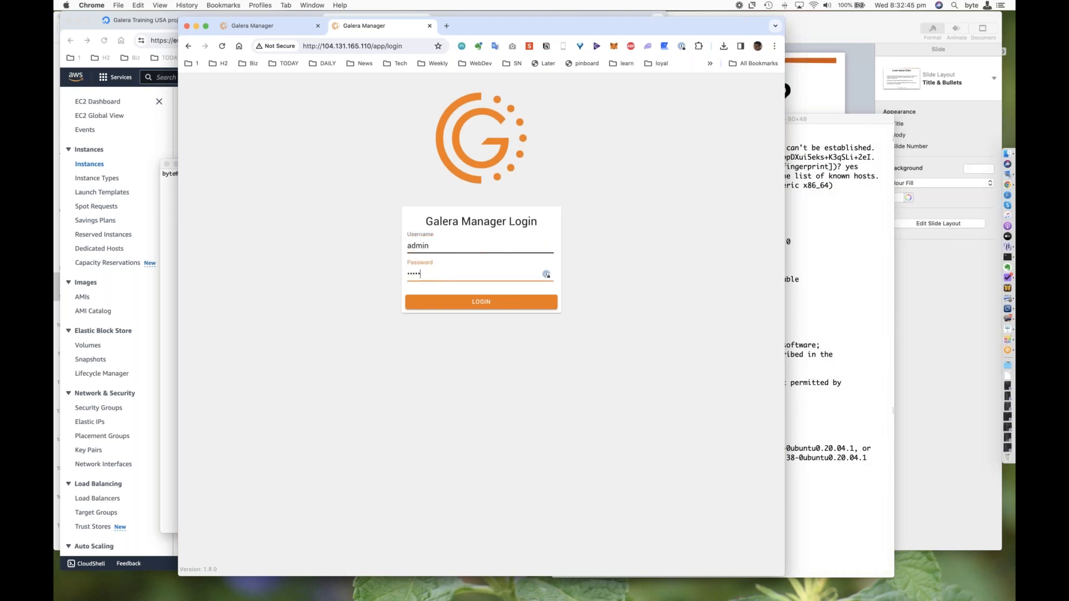
key(Return)
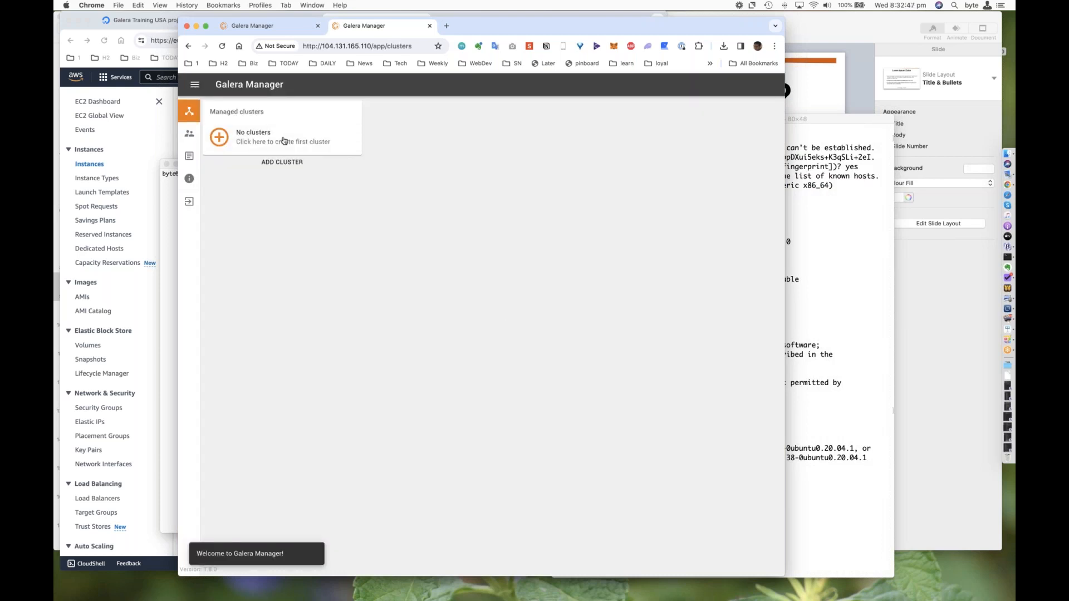
click(361, 149)
click(397, 295)
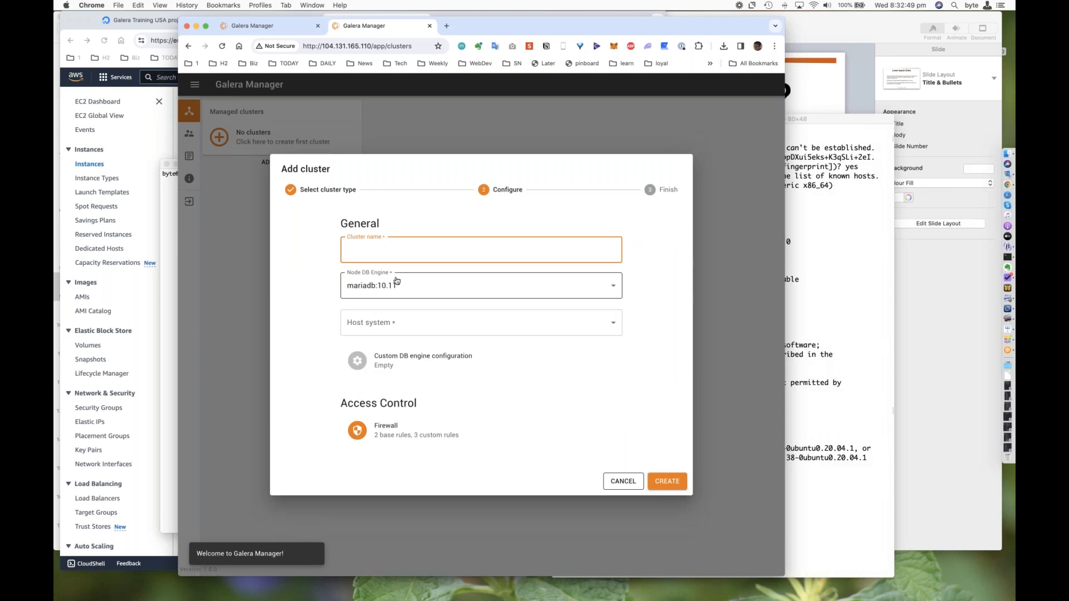
key(Escape)
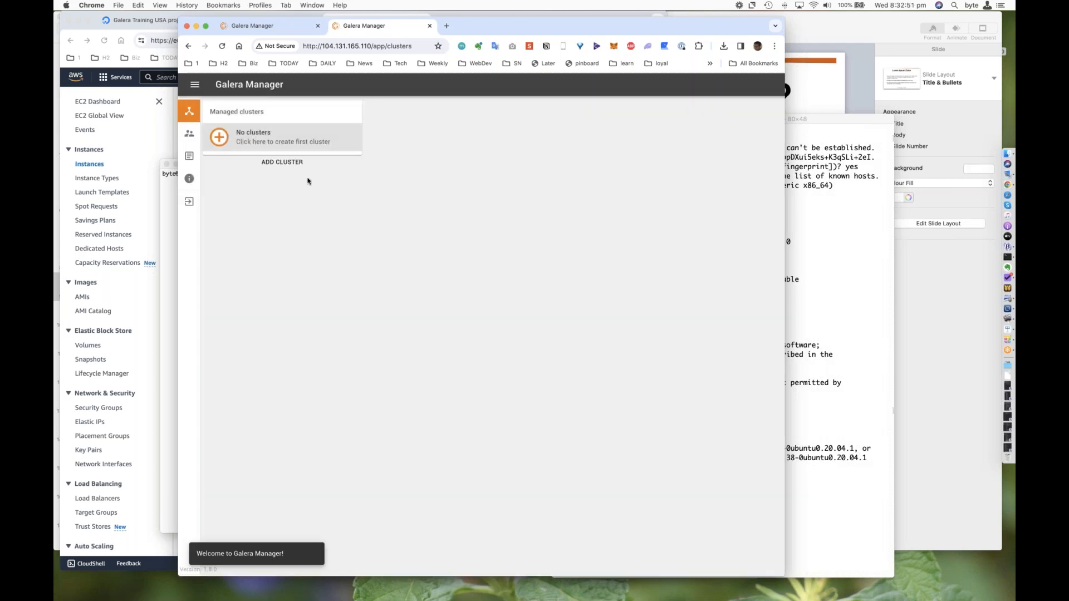
Step: Begin the first cluster, name it pxcdemo and choose pxc:8.0 as the node DB engine
click(289, 139)
click(444, 317)
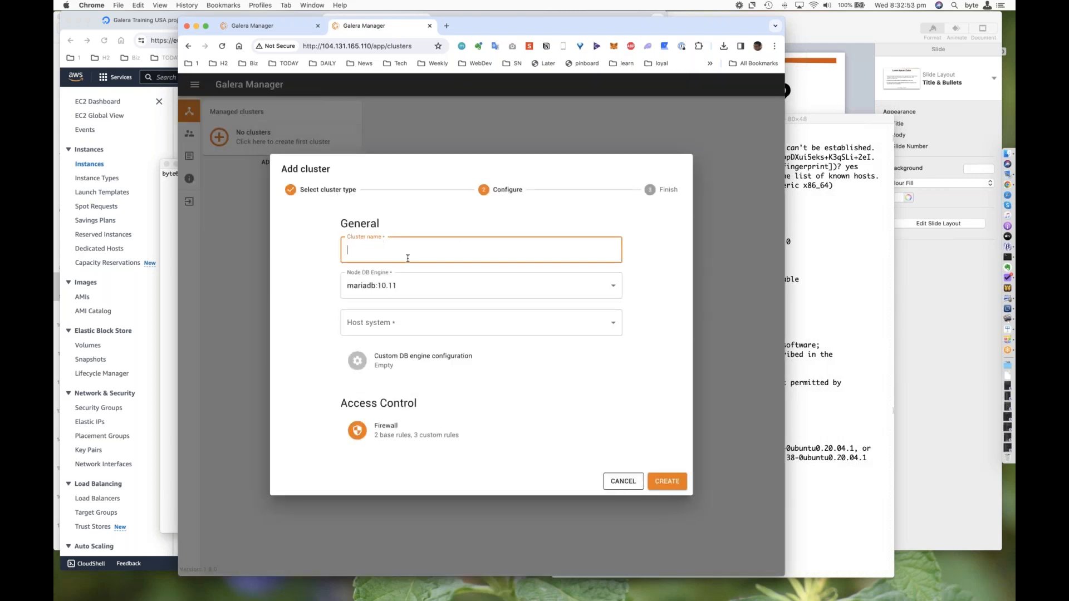
text(pxd)
text(demo)
key(Tab)
click(406, 310)
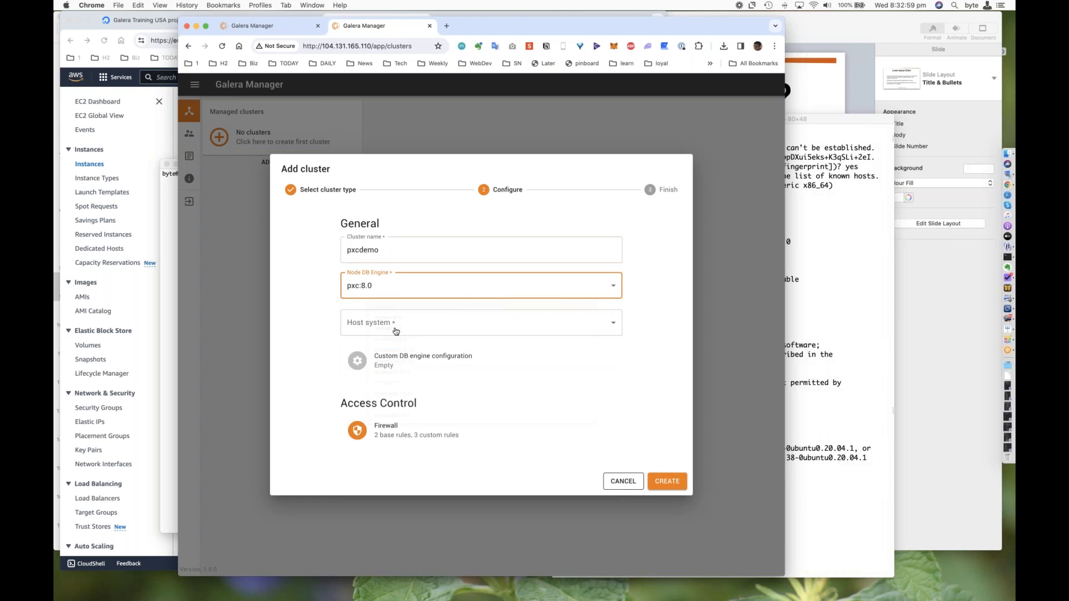
Step: Set the cluster's host system to ubuntu:20.04 and create the cluster
key(super+Tab)
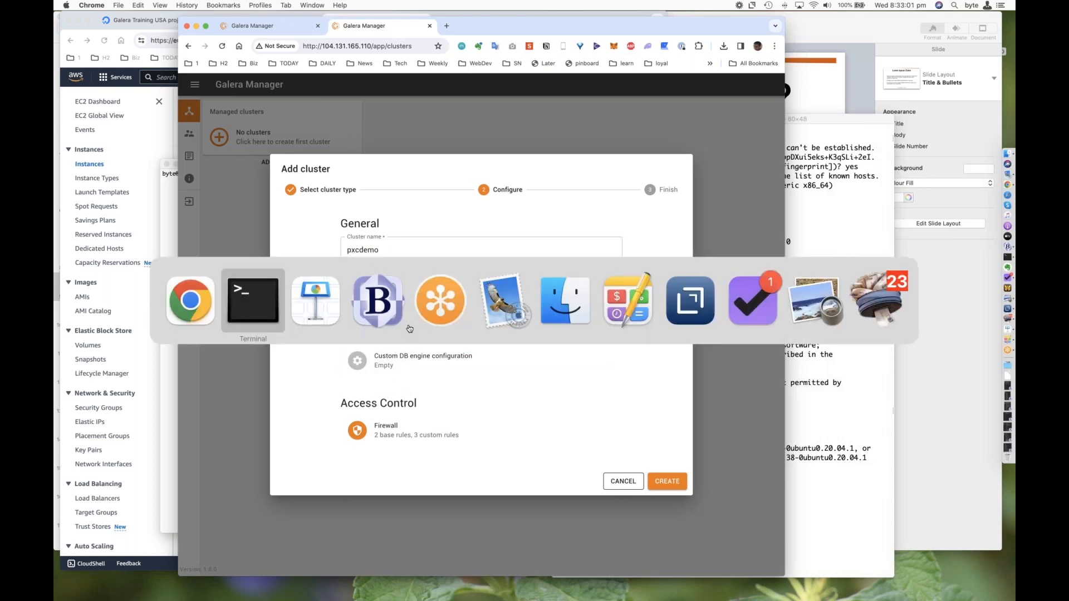
key(Escape)
click(407, 323)
click(404, 366)
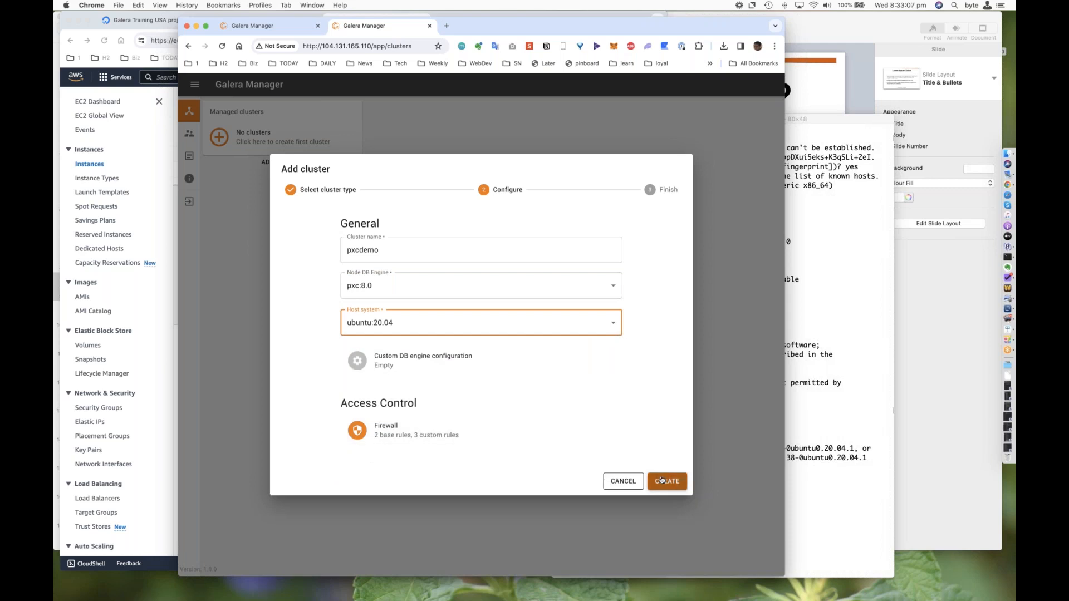
click(662, 480)
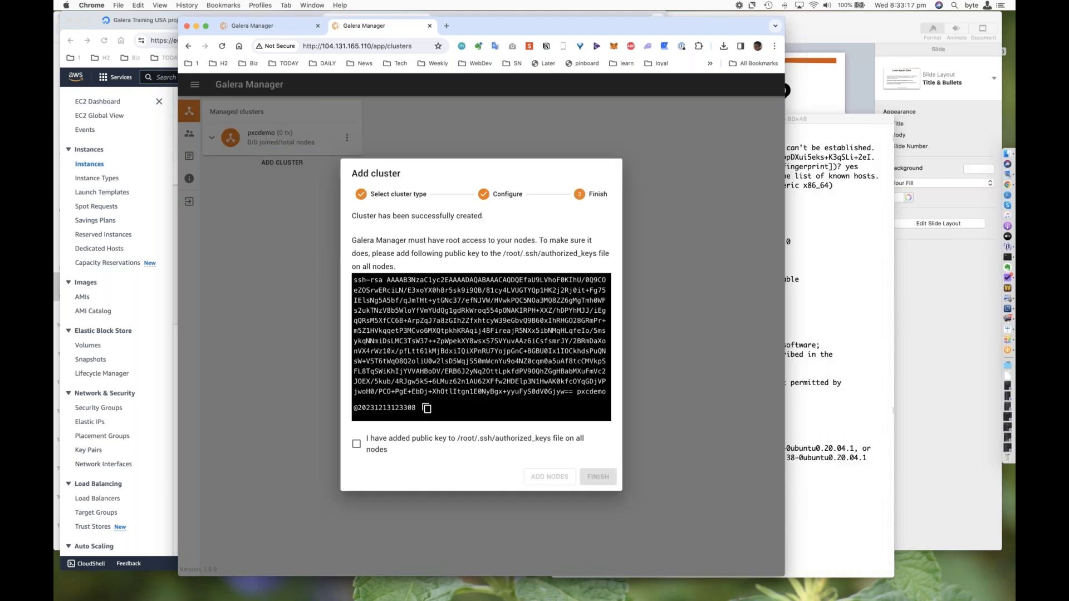
Step: Switch to the gm1 session in Terminal and edit .ssh/authorized_keys with vi to authorize the pxcdemo cluster's public key
key(super+Tab)
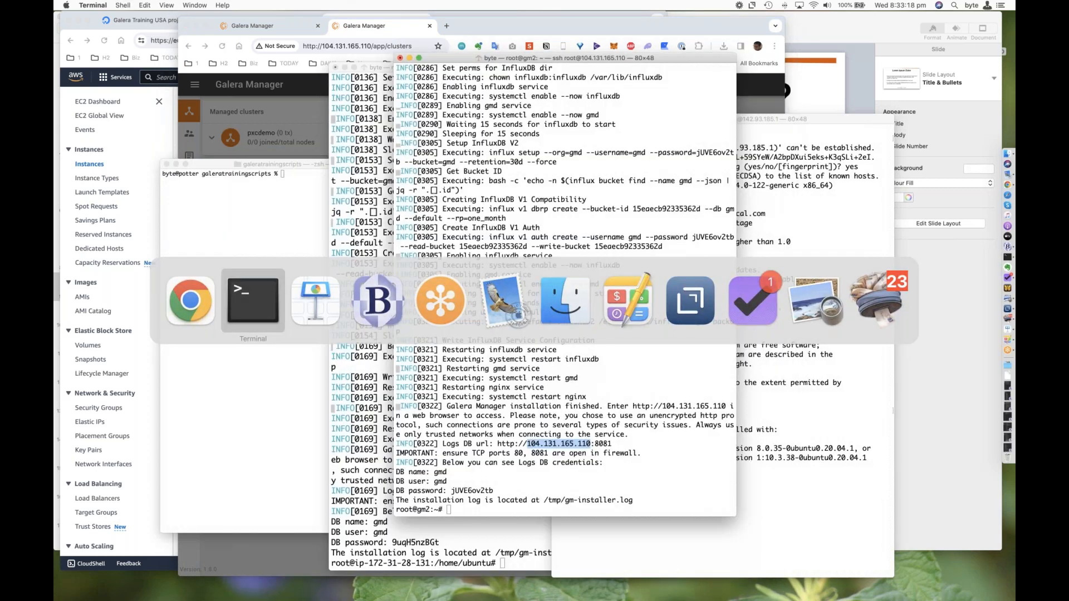
click(791, 200)
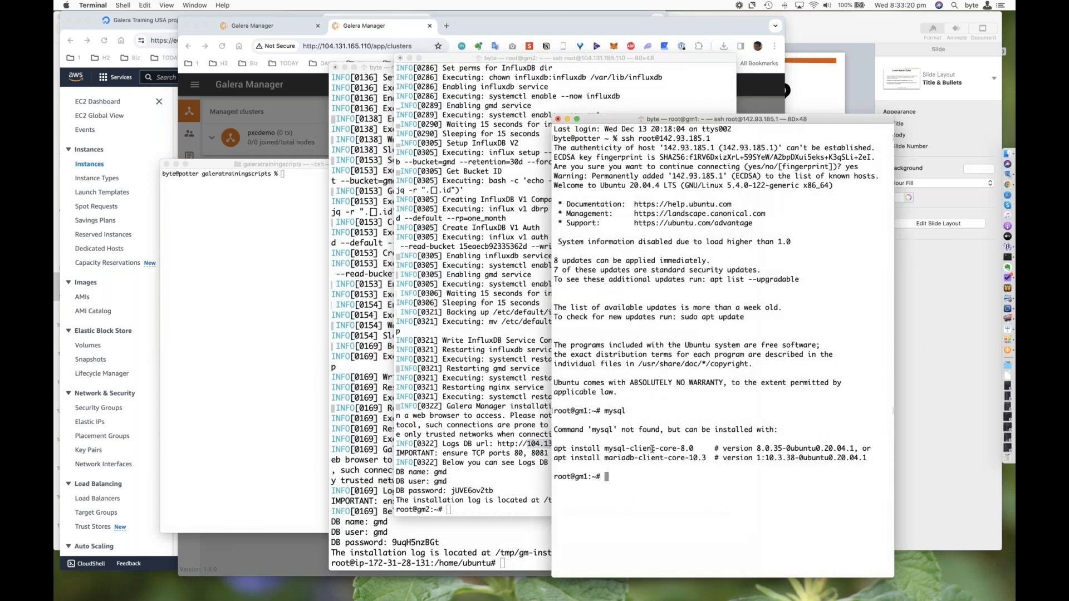
drag(560, 119, 405, 86)
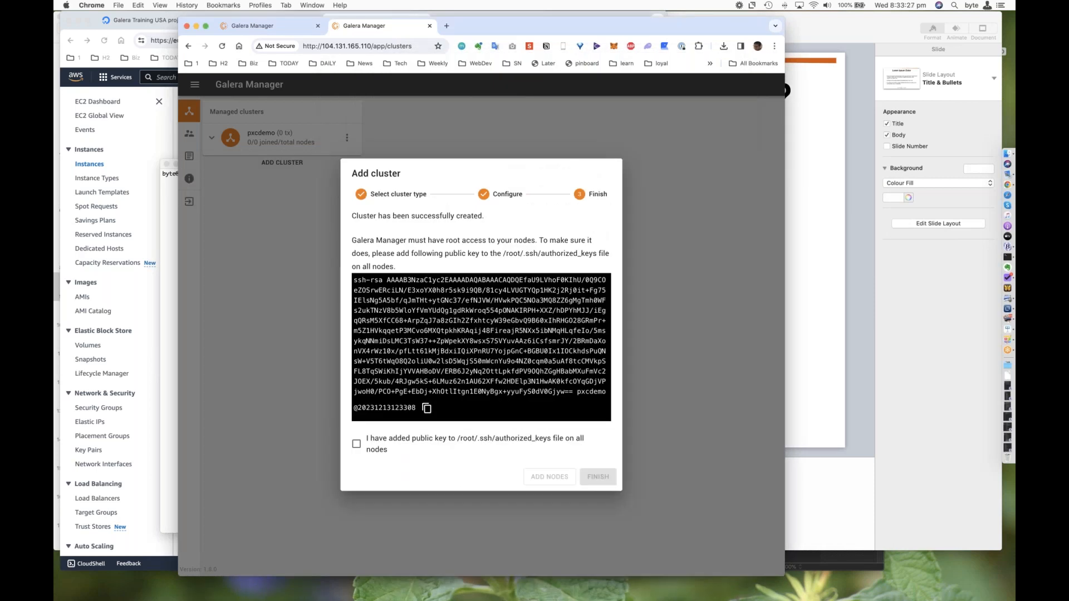
drag(354, 279, 423, 409)
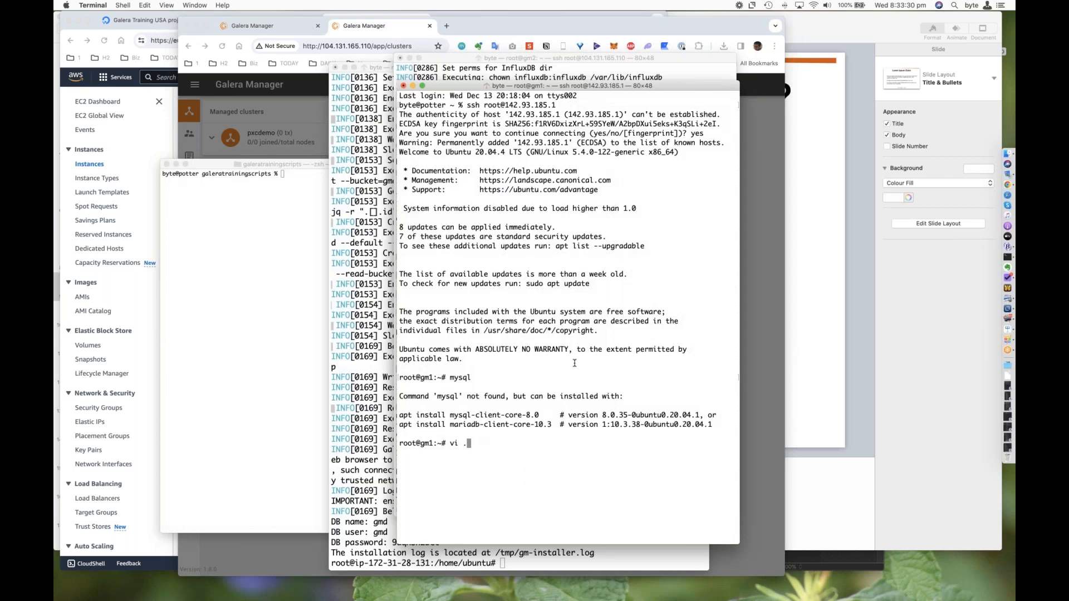
text(ss)
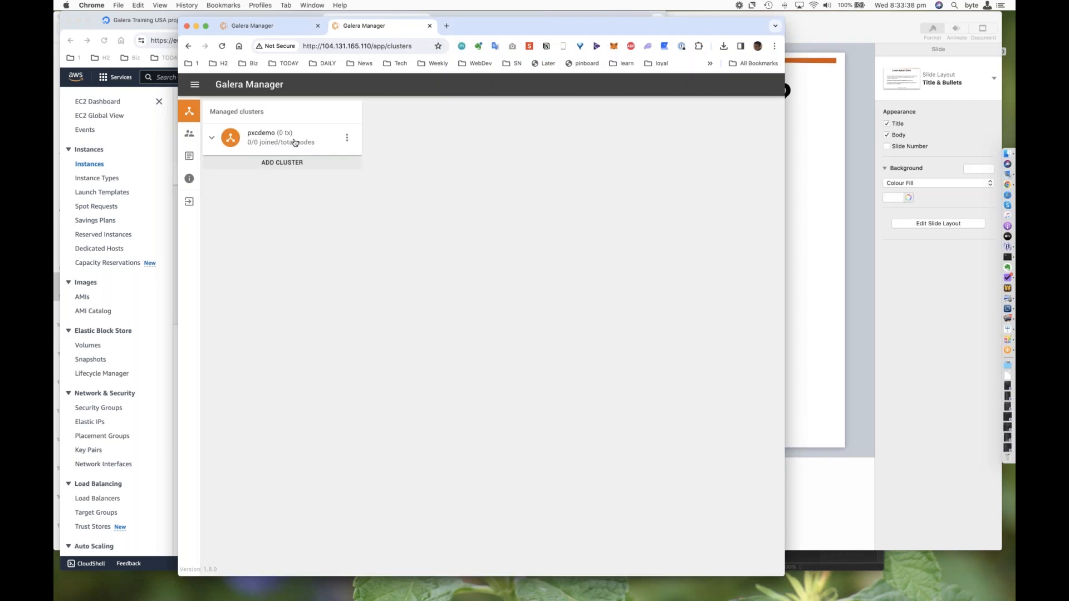
Step: In Galera Manager in Chrome, start adding a node to the pxcdemo cluster and name it node1
click(294, 142)
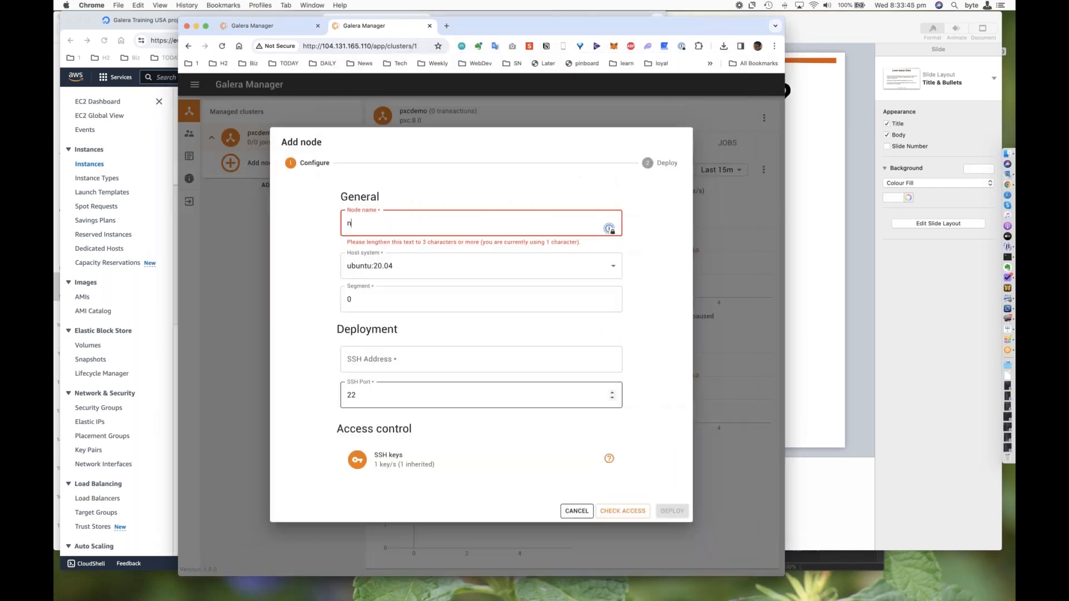
text(ode1)
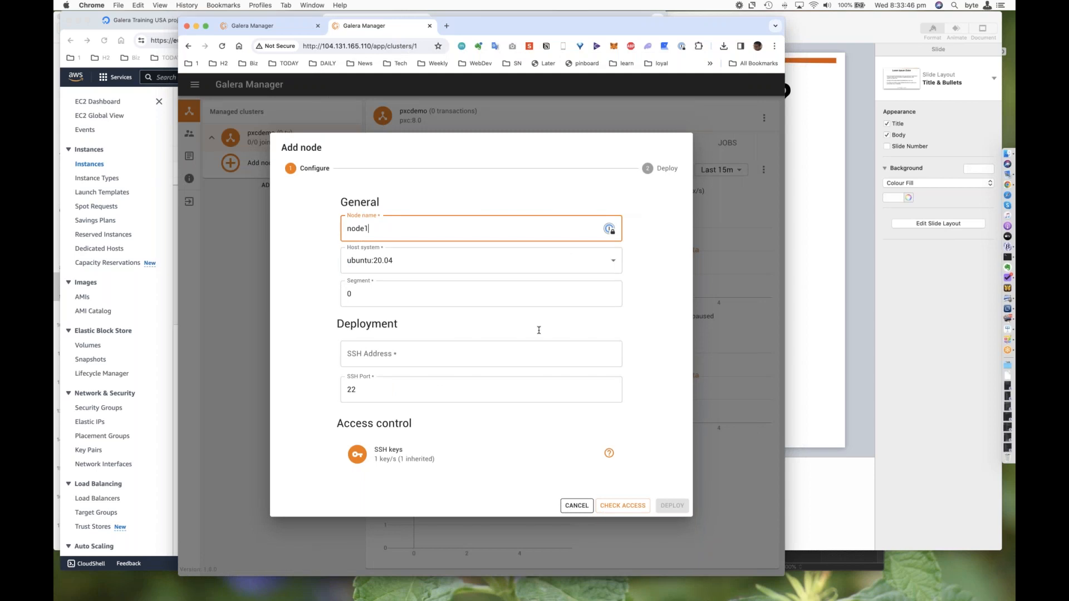
Step: In Terminal, list gm1's network addresses with ip addr, and enter eth0's 142.93.185.1 as node1's SSH address in Galera Manager in Chrome
key(super+Tab)
text(ip addr)
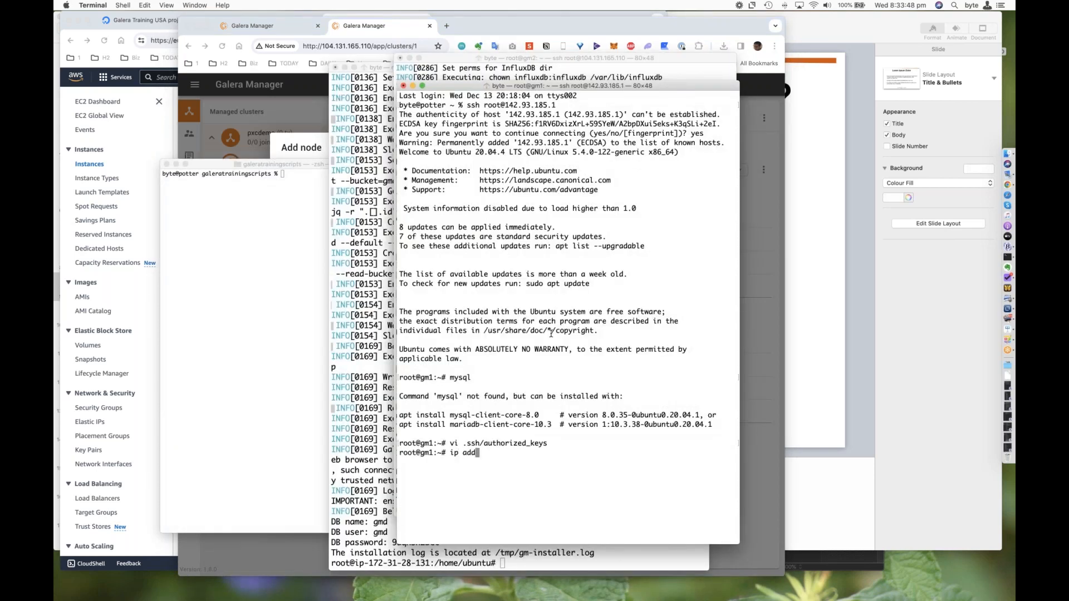
key(Return)
double_click(462, 414)
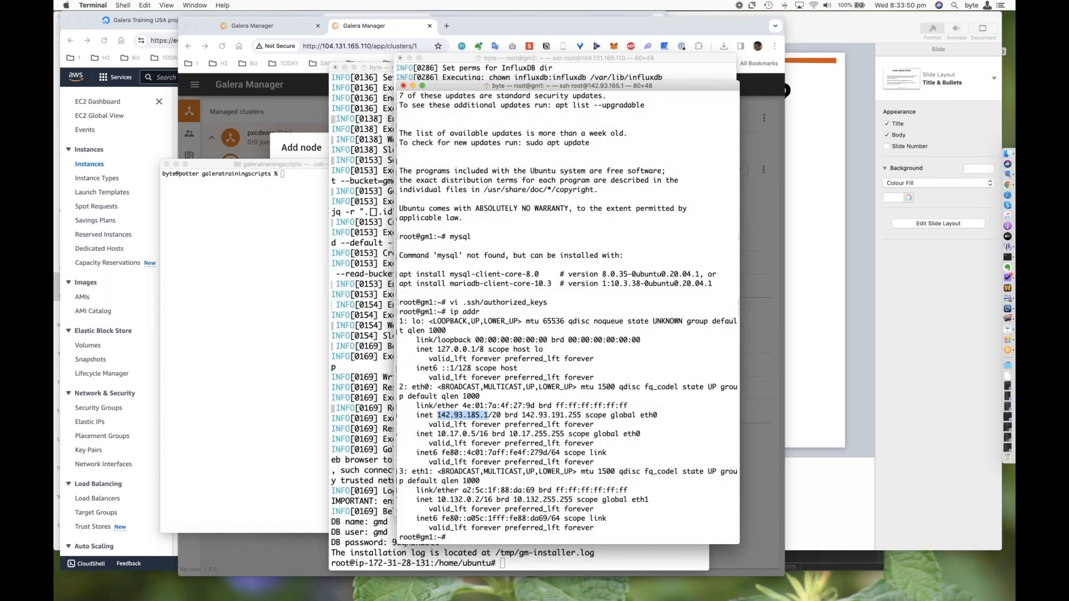
key(super+c)
key(super+Tab)
click(410, 351)
key(super+v)
Step: Check SSH access to node1's host and deploy the node to the pxcdemo cluster
click(622, 505)
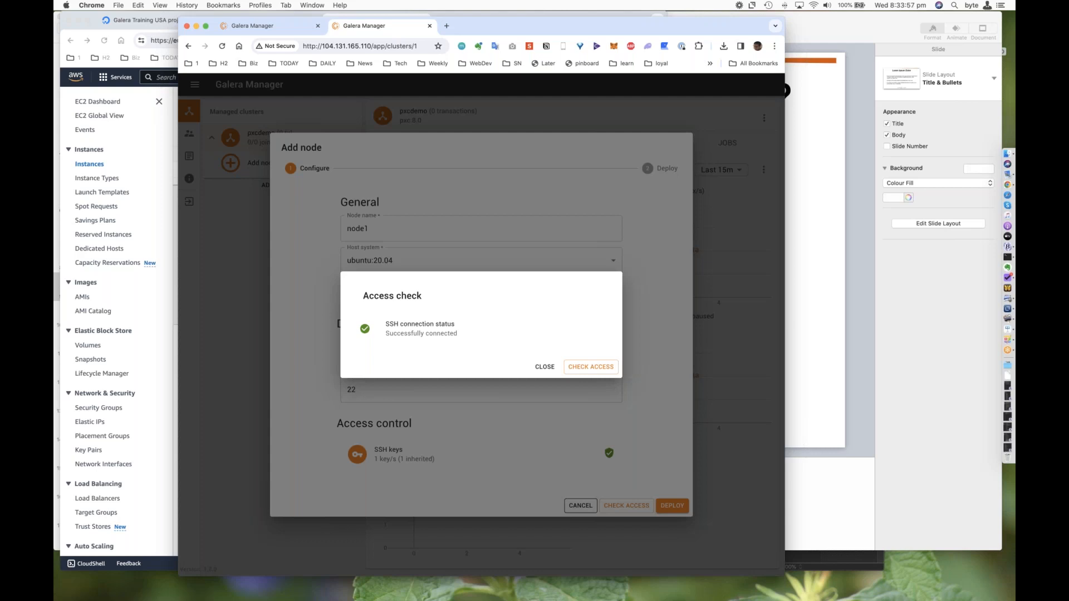
click(568, 381)
click(672, 505)
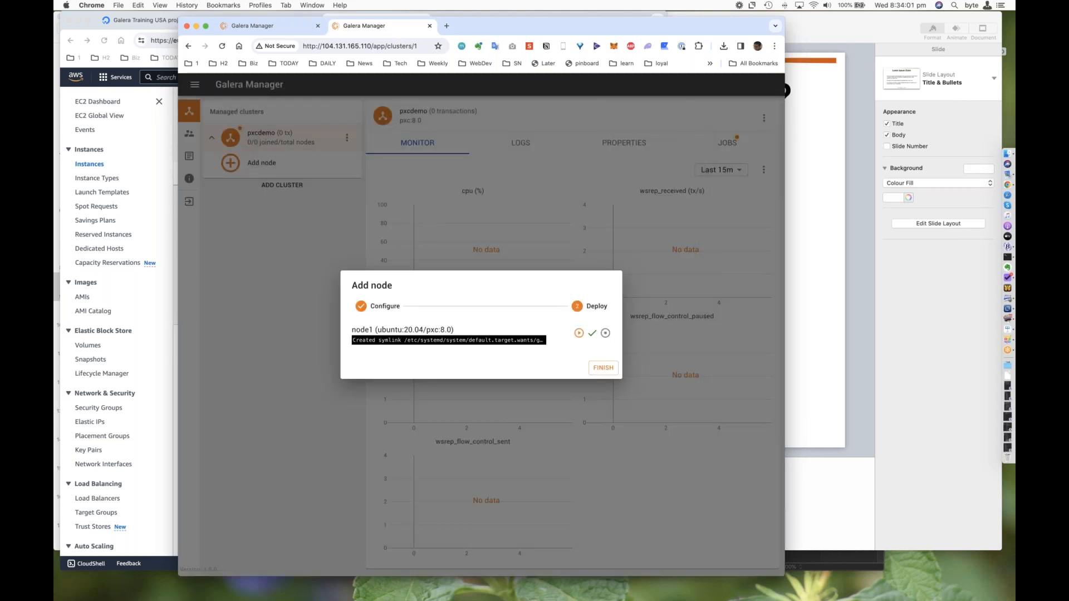
Step: Switch to the gm1 session in Terminal and run mysql to check whether the client is installed
key(super+Tab)
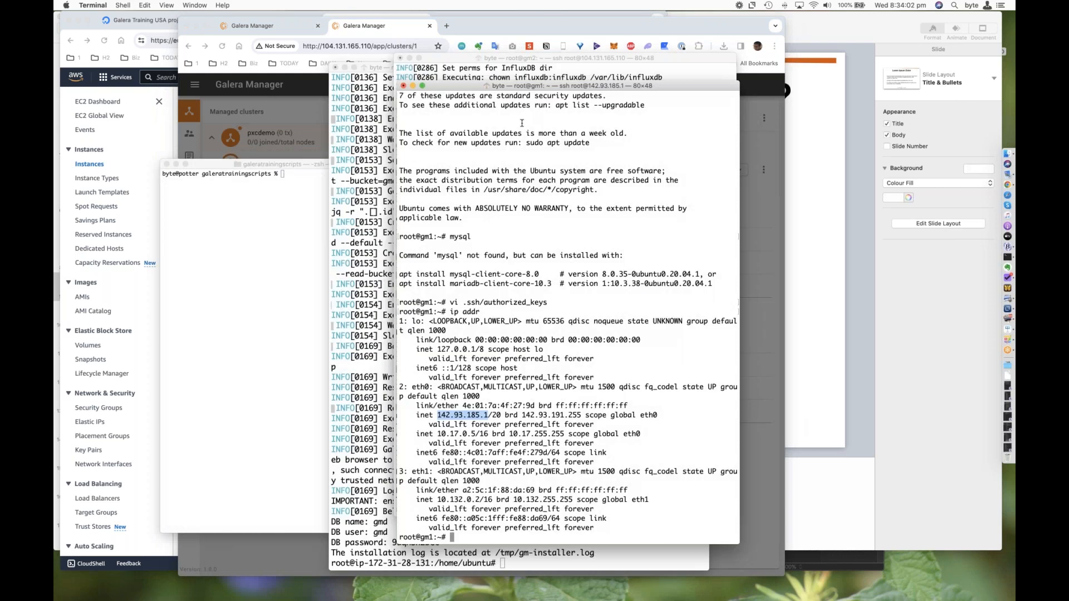
drag(485, 86, 427, 77)
text(mysql)
key(Return)
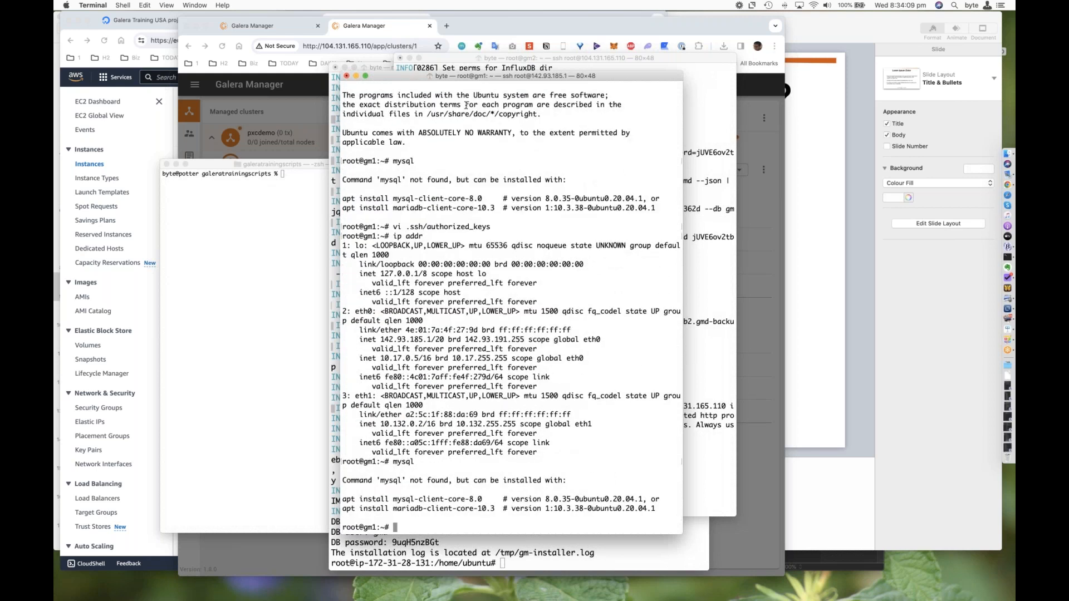
Step: Switch to Keynote, play the slideshow and advance to the DigitalOcean price comparisons slide
key(super+Tab)
key(super+Tab)
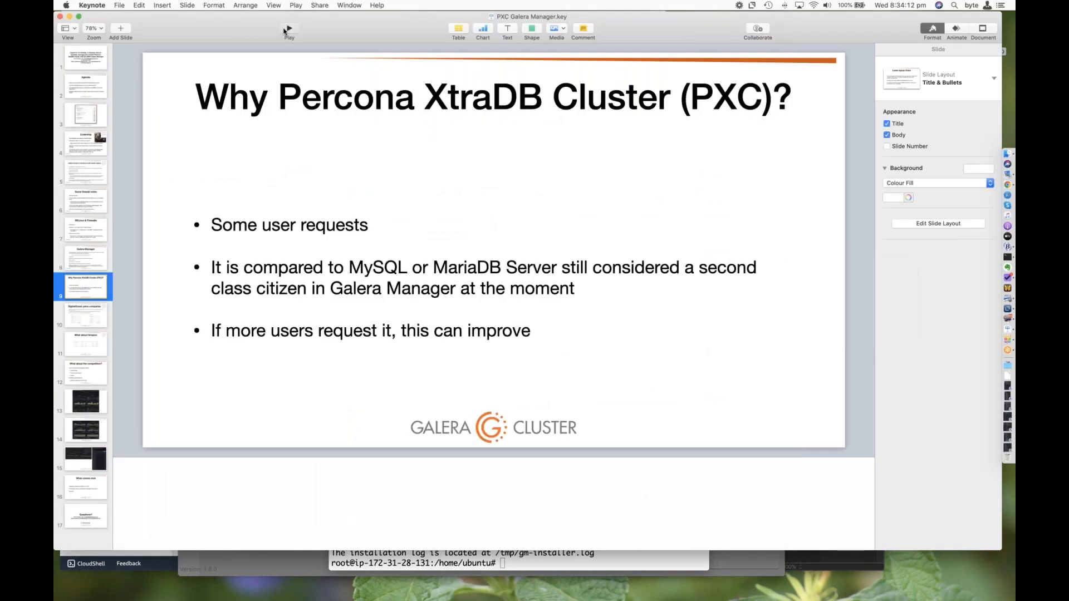
click(285, 31)
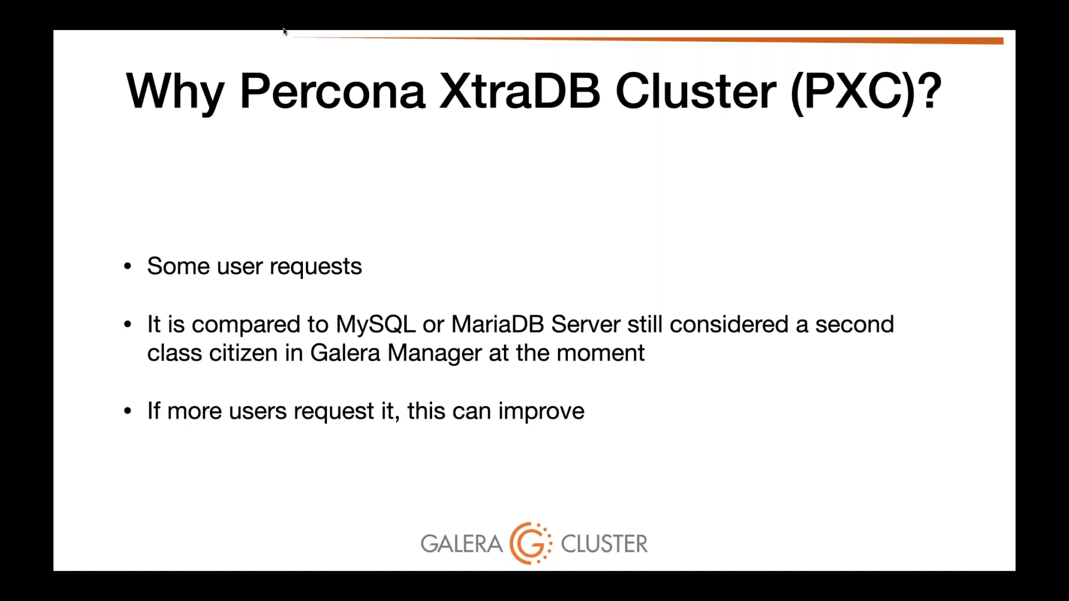
key(Right)
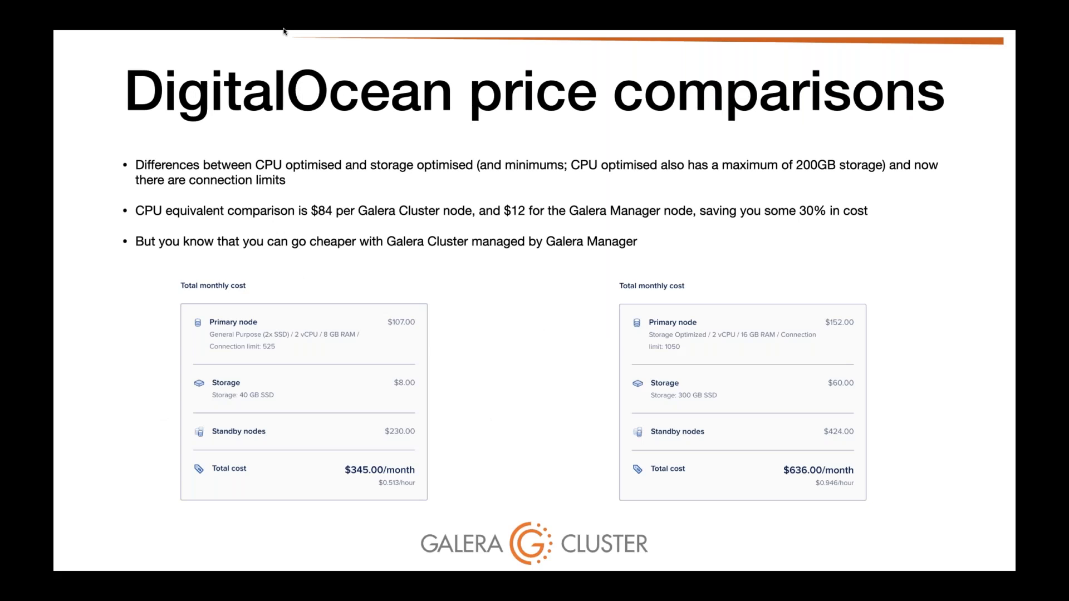
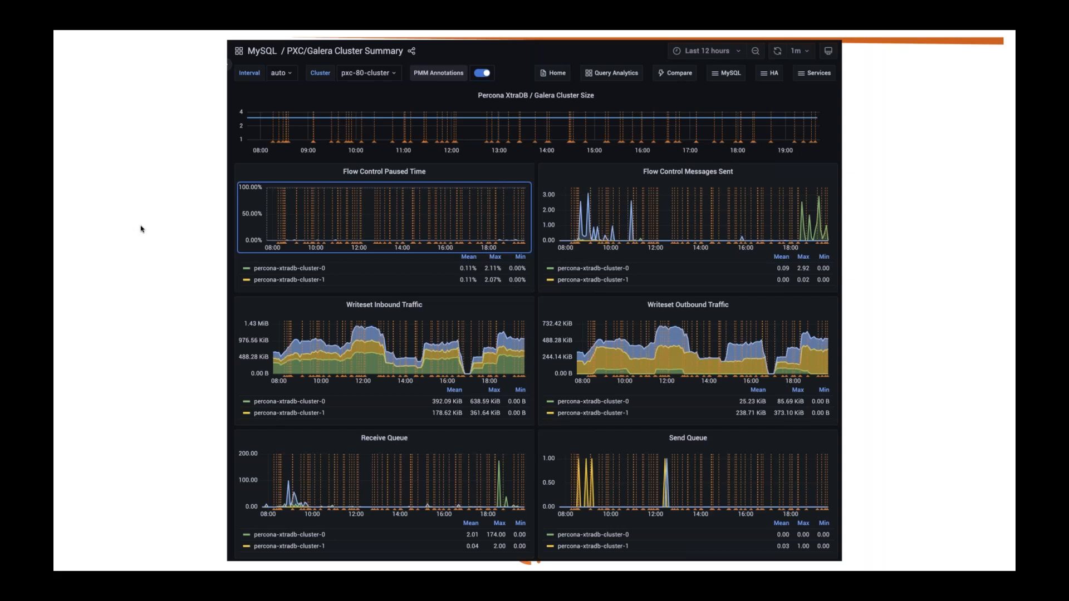
Step: Advance the slideshow through the PXC/Galera Cluster Summary slides to the Average Galera Replication Latency slide, and exit the presentation
key(Right)
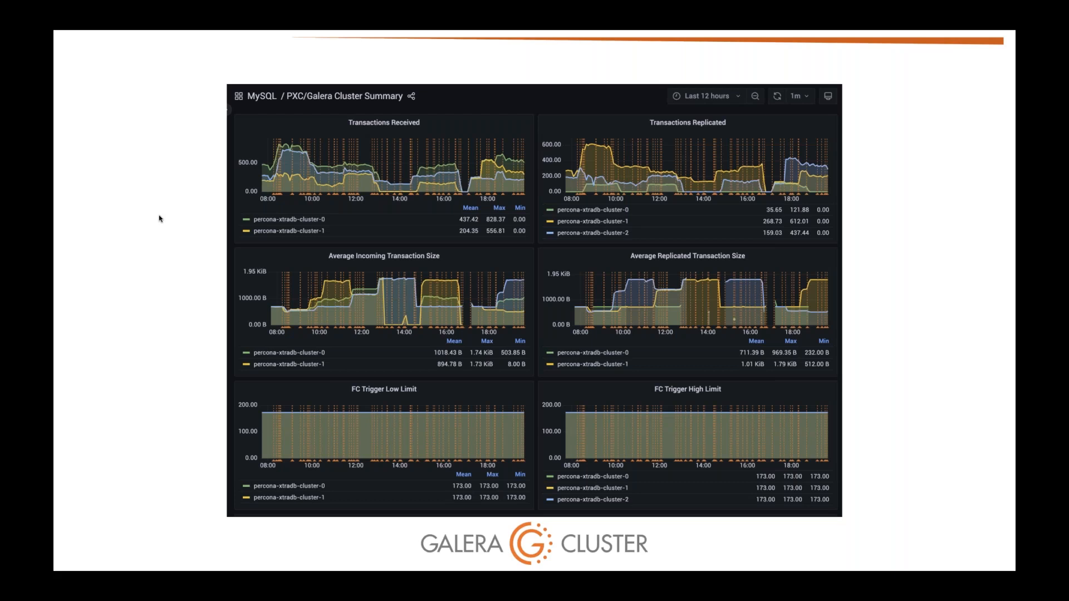
key(Right)
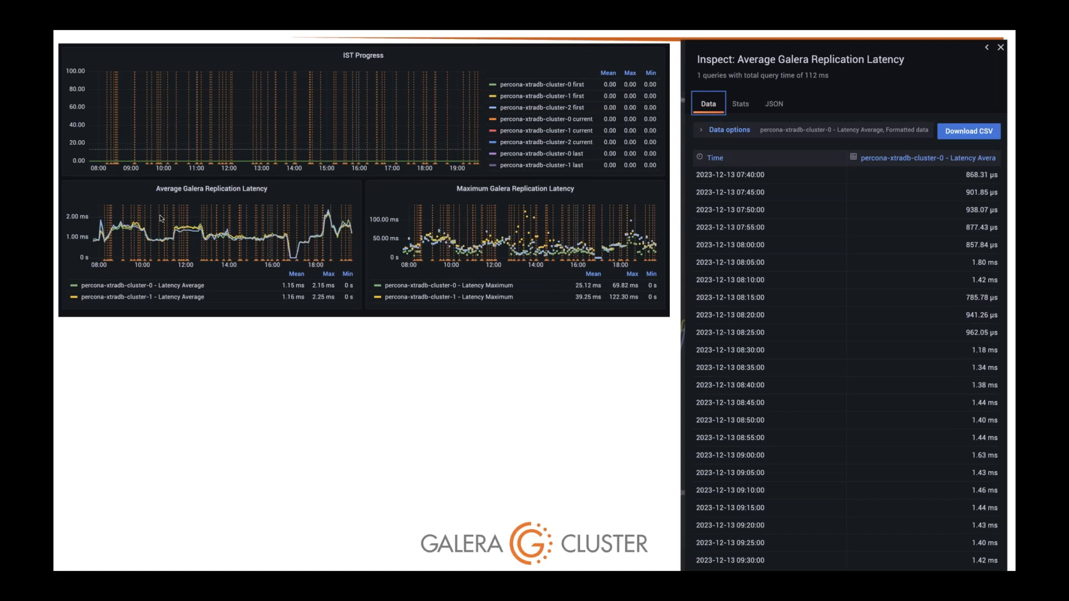
key(Escape)
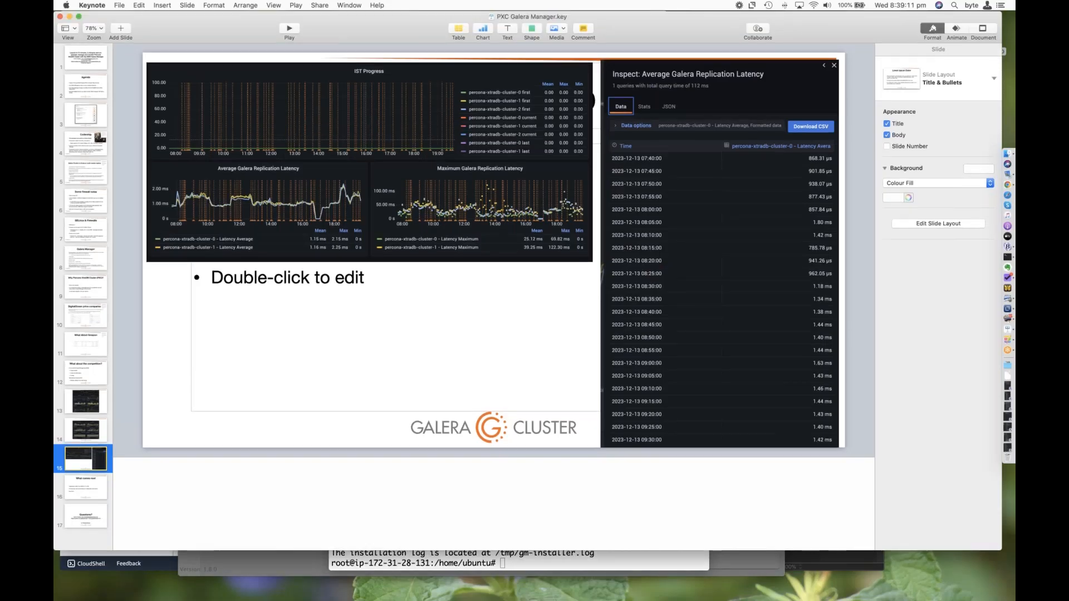
Step: Switch to the gm1 session in Terminal and highlight the server version line in the MySQL welcome text
key(super+Tab)
key(Up)
key(Return)
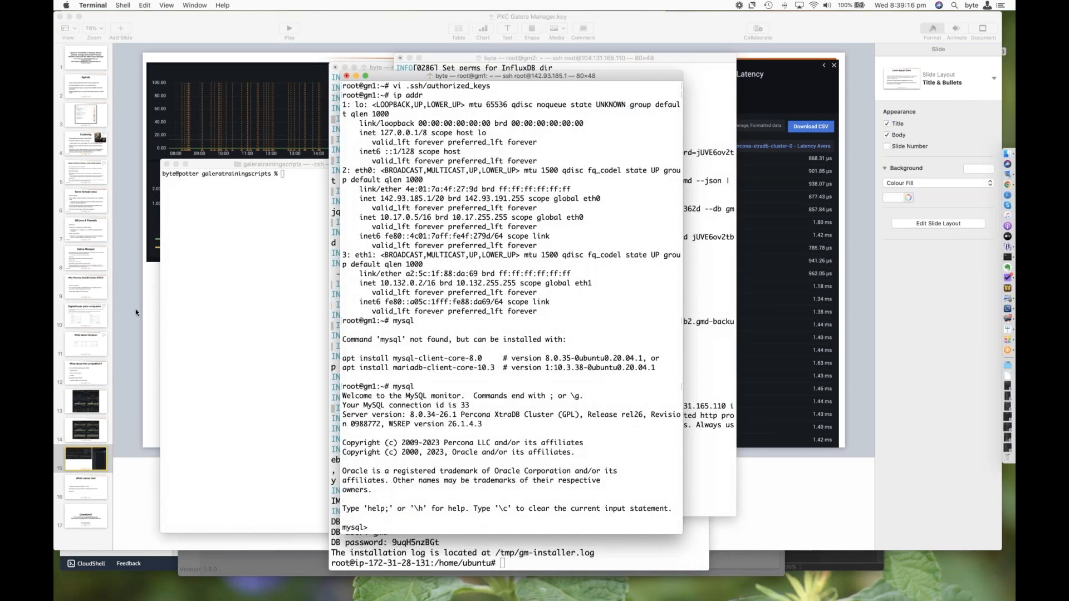
triple_click(408, 415)
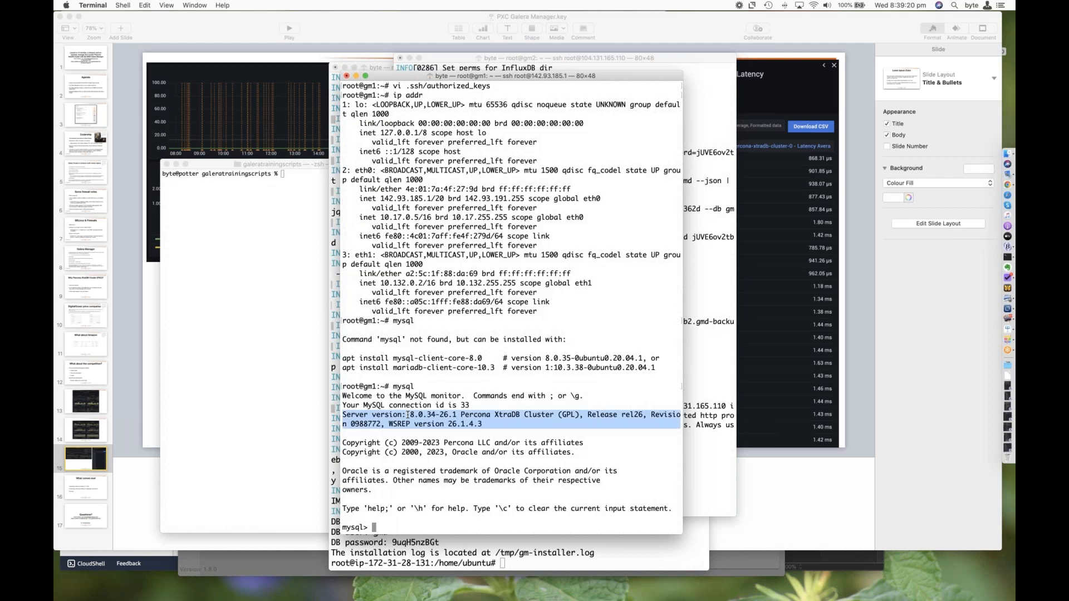
Step: Query the cluster size in gm1's MySQL client with show status like 'wsrep_cluster_size';
click(461, 439)
text(show )
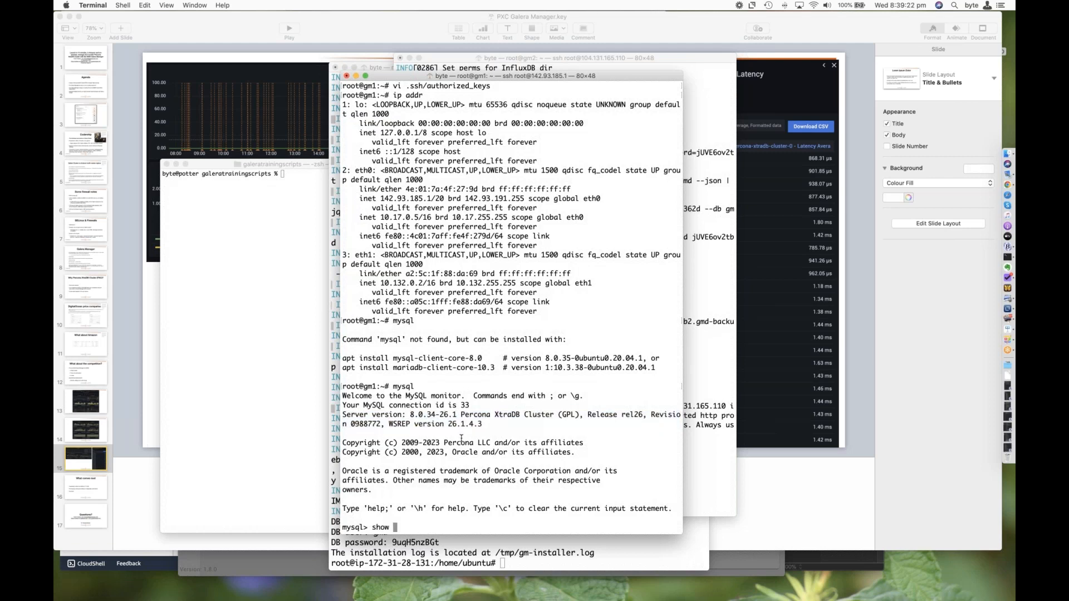
text(status like 'wsrep_cluster)
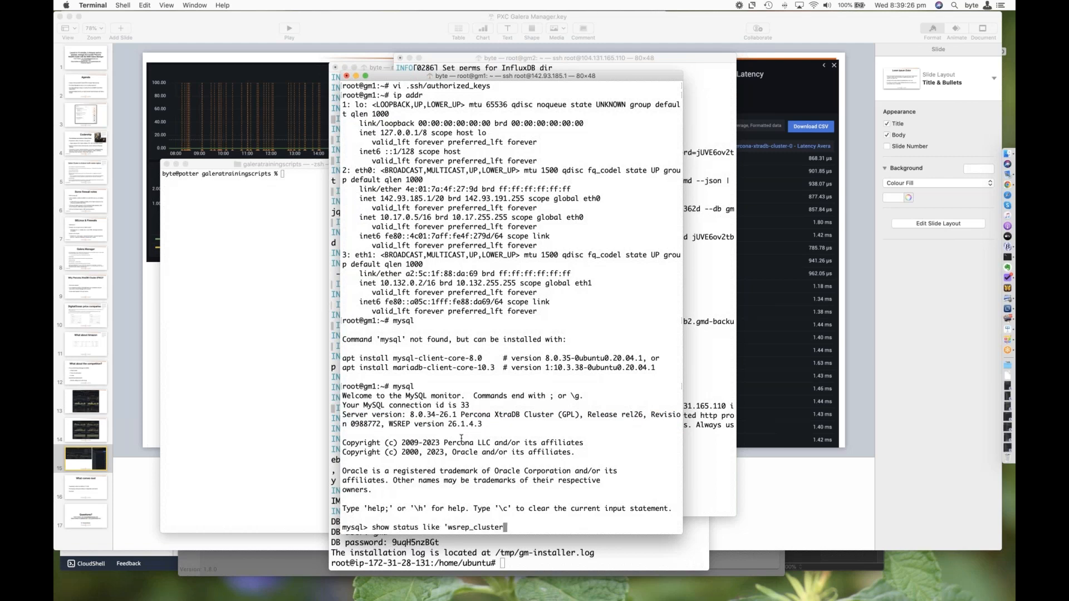
text(_size';)
key(Return)
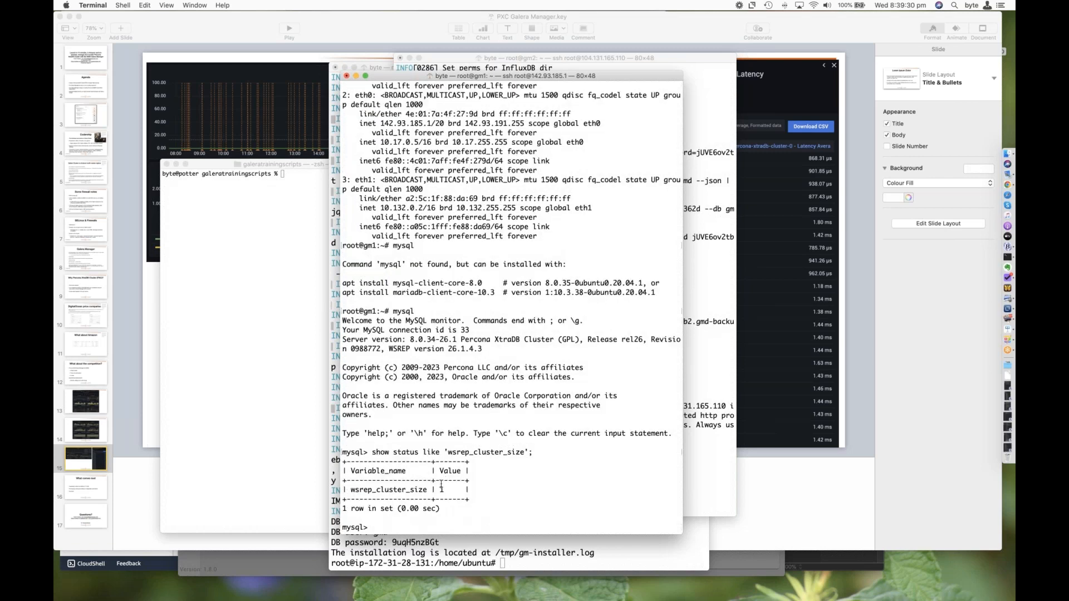
click(506, 482)
Step: Switch to Galera Manager in Chrome, finish the node1 deployment dialog and display node1's monitoring page
key(super+Tab)
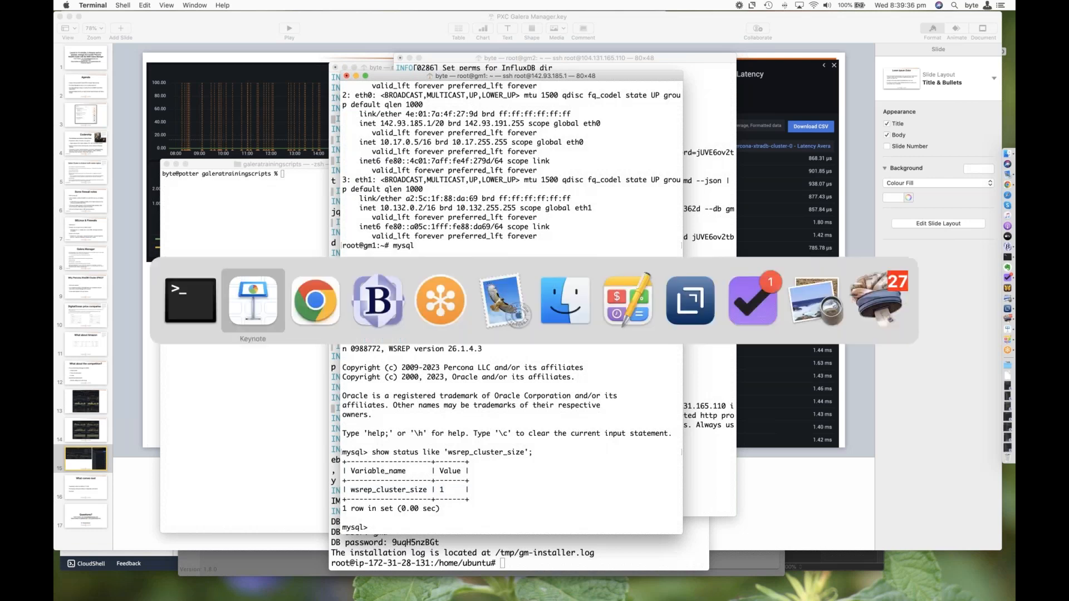
key(super+Tab)
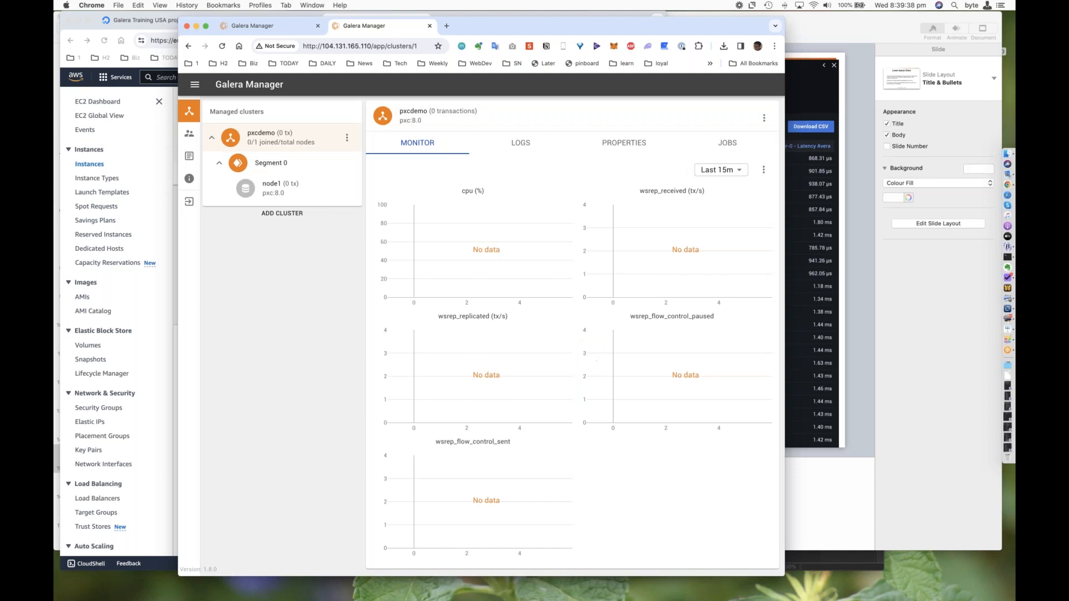
click(271, 187)
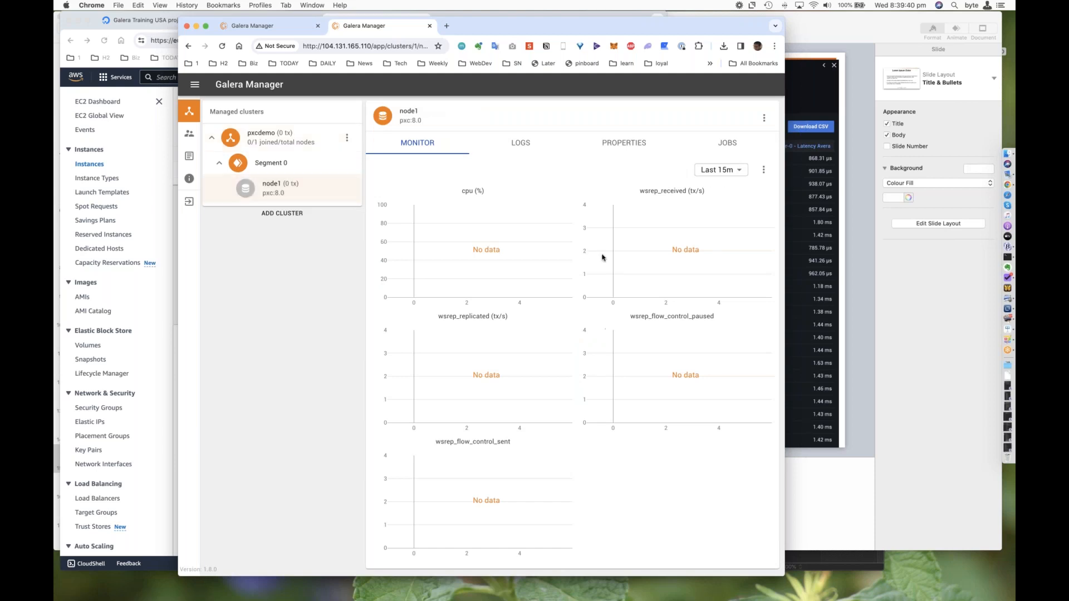
key(super+Tab)
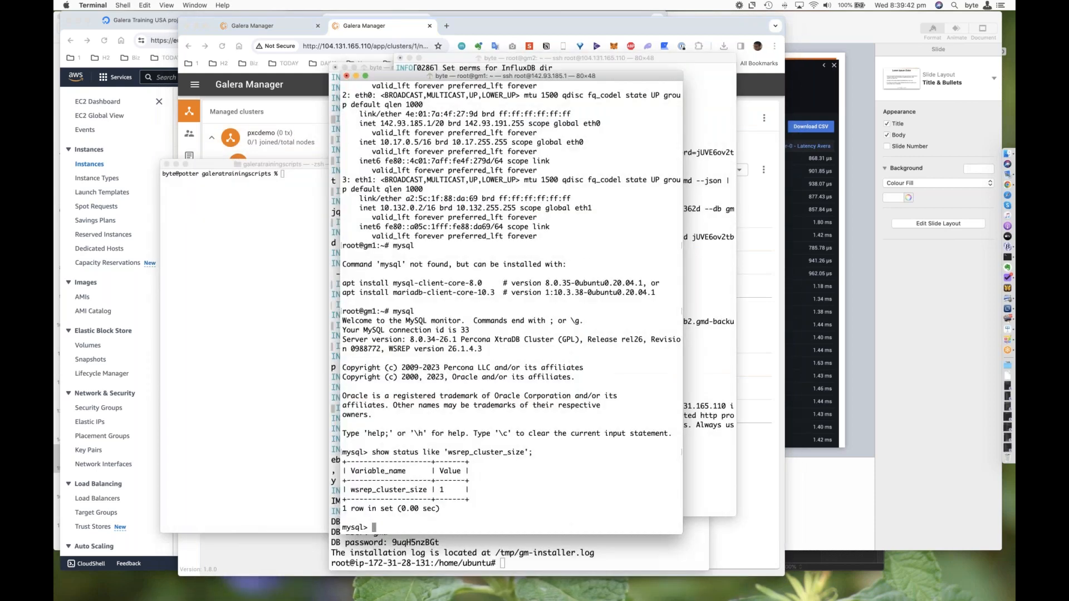
key(super+Tab)
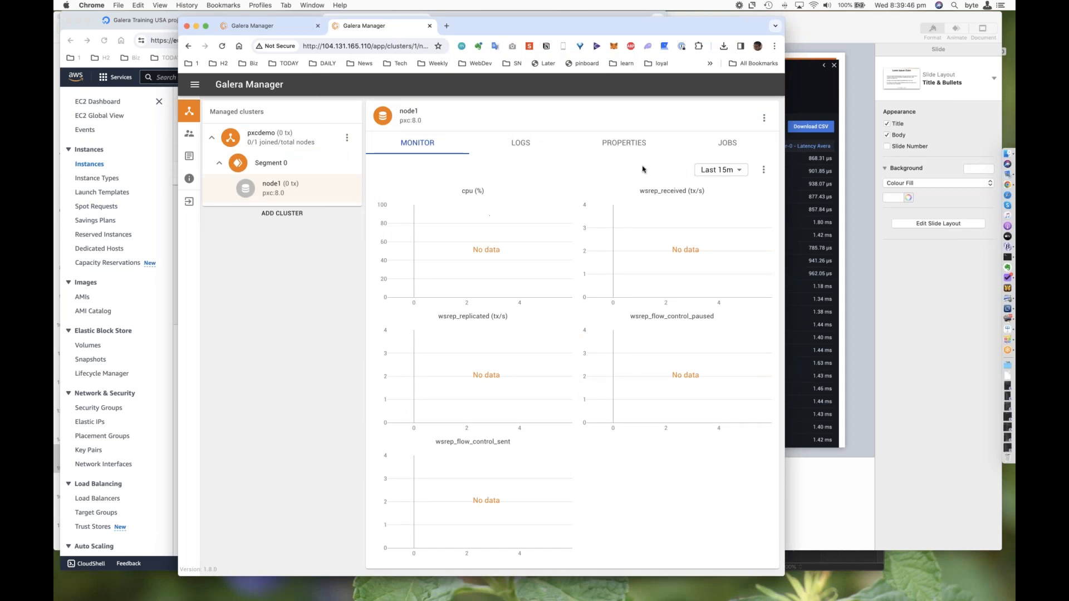
Step: Examine node1's available actions and the pxcdemo cluster's Add node form, closing the form without adding a node
click(763, 118)
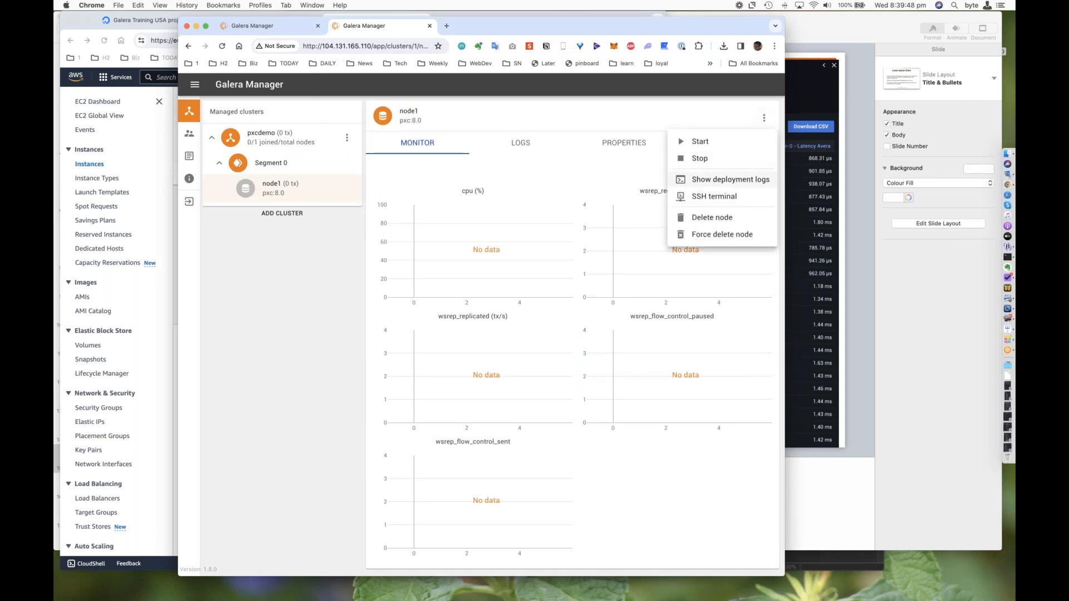
click(308, 231)
click(347, 137)
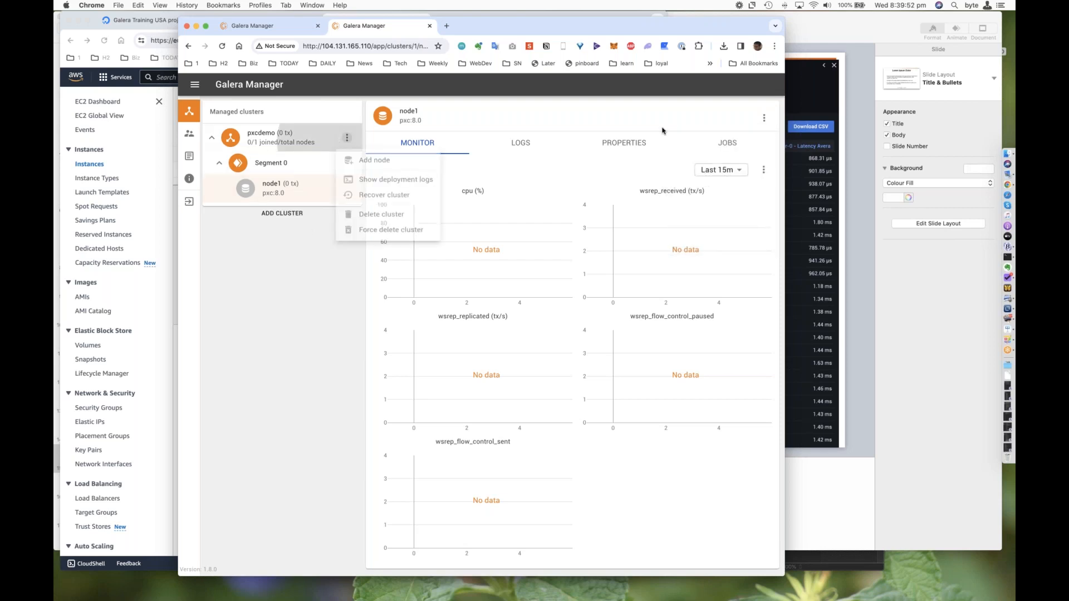
click(374, 163)
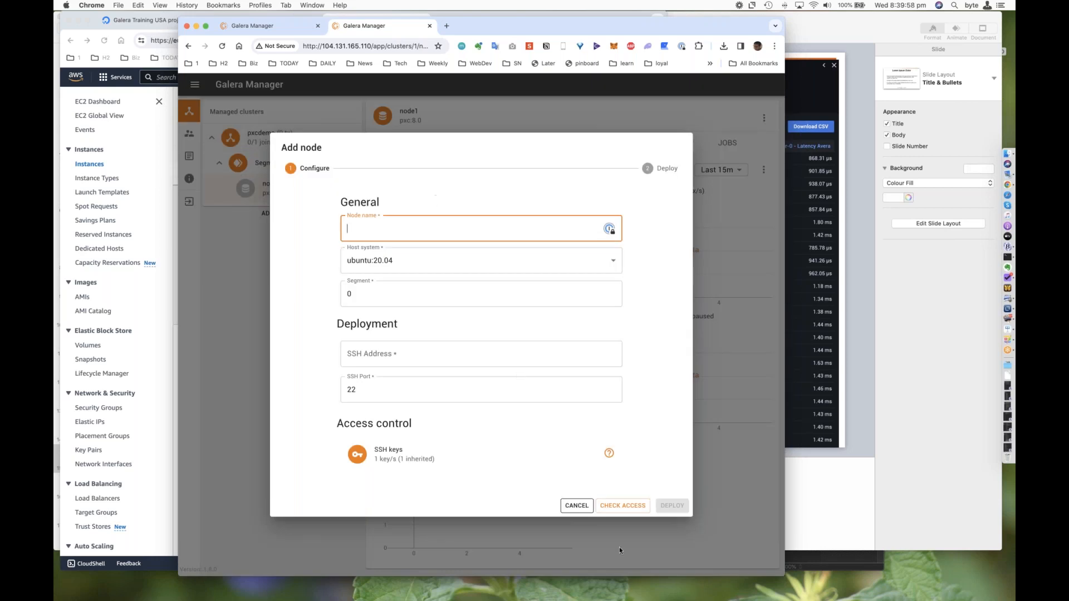
click(575, 504)
Step: Add a chart of the wsrep_cluster_size metric to node1's monitoring dashboard in Galera Manager
key(super+Tab)
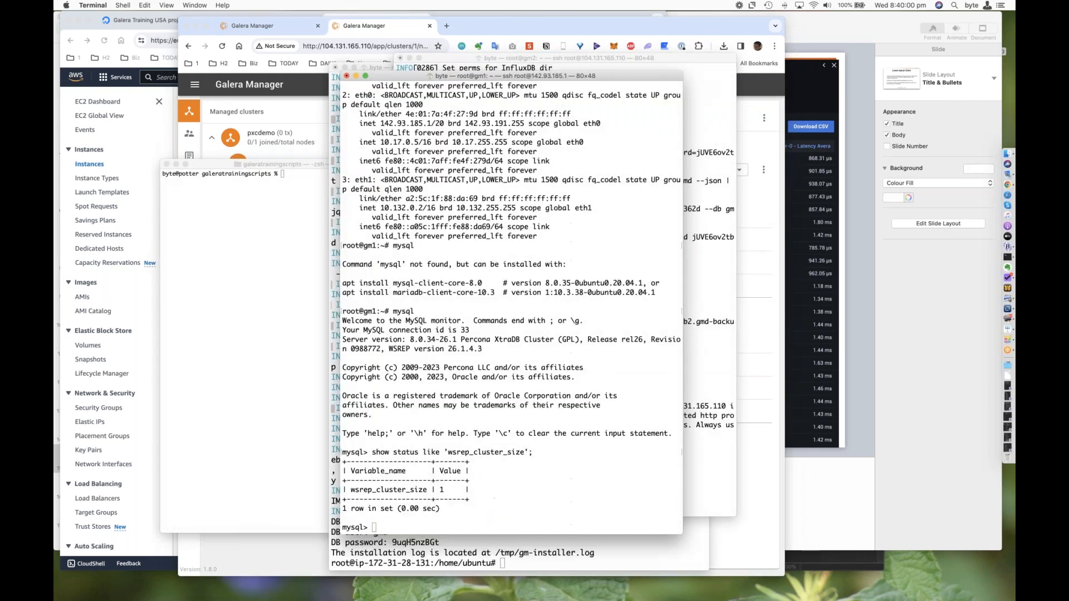
key(super+Tab)
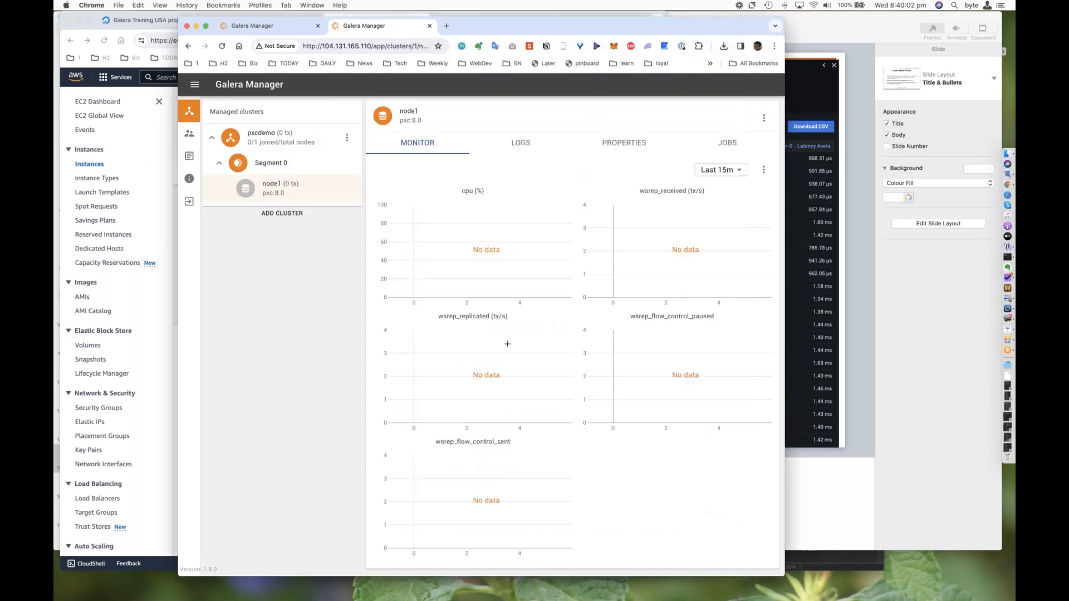
click(763, 170)
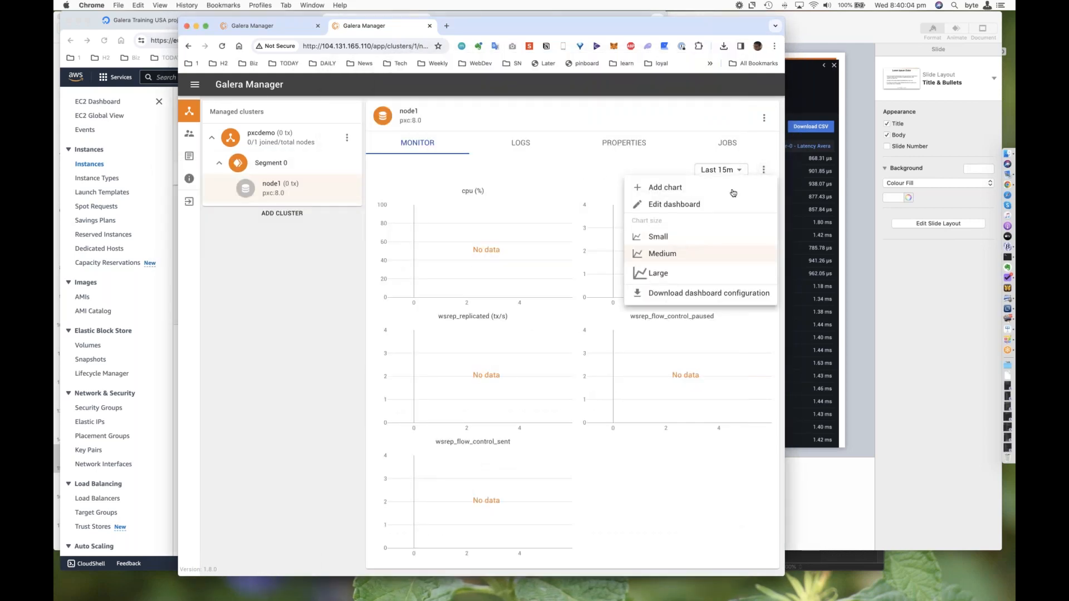
click(732, 189)
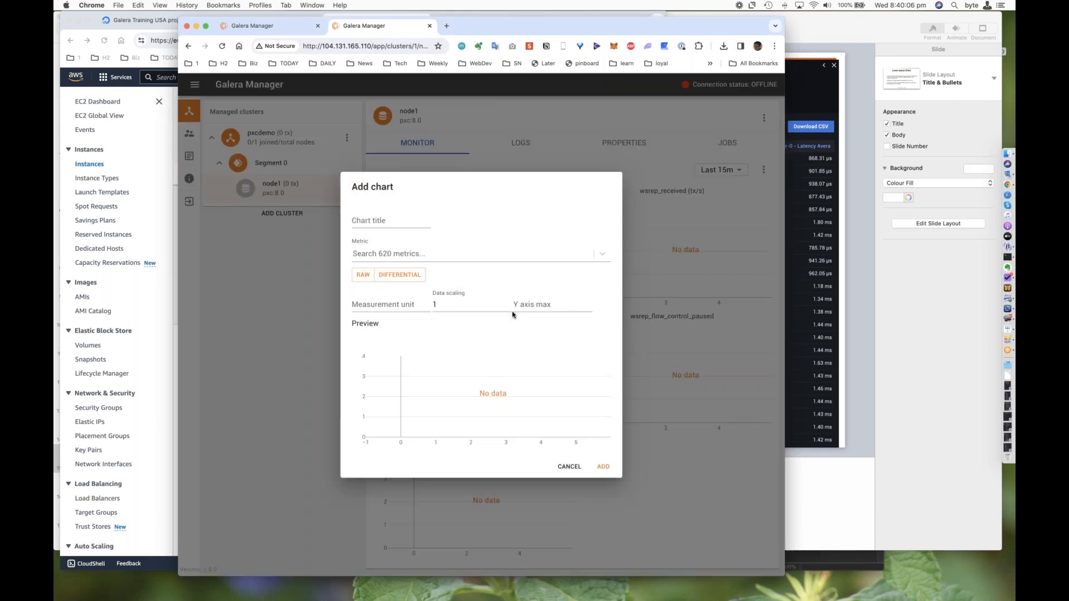
click(437, 254)
text(wsrep_k)
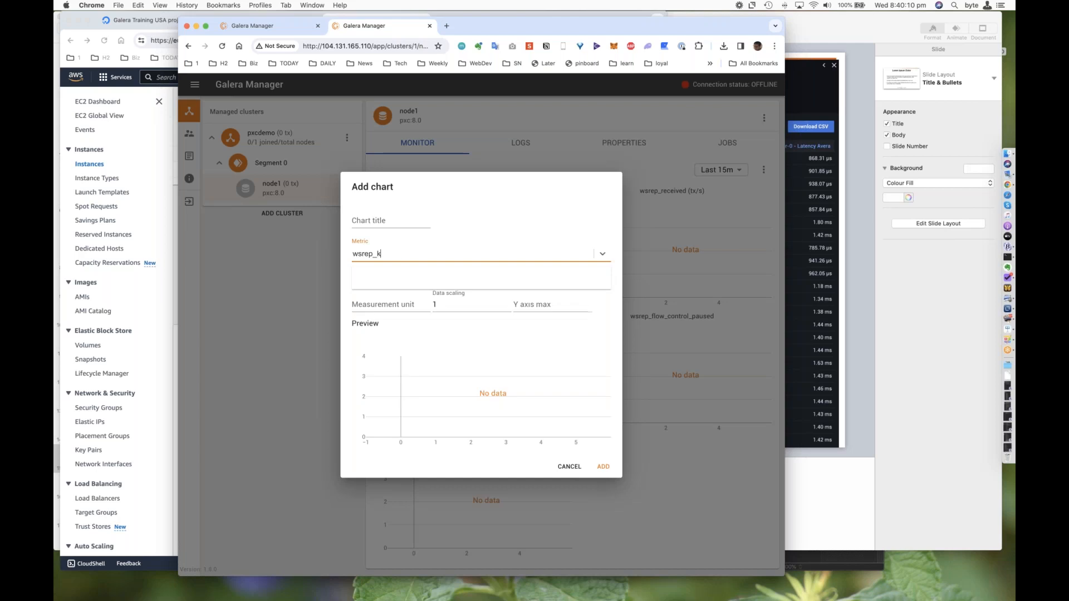
text(dluster)
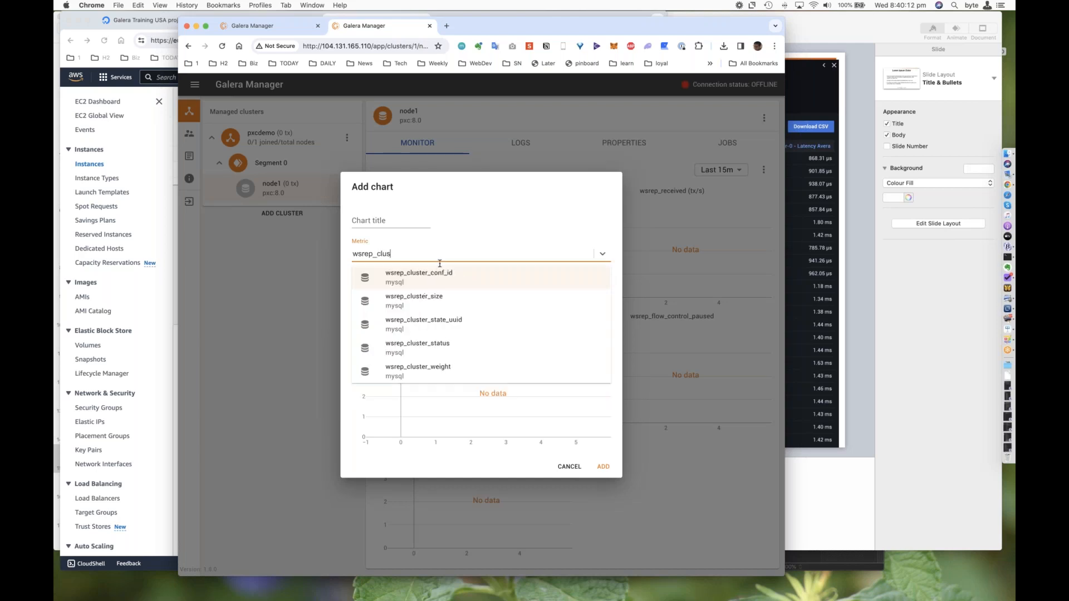
click(445, 276)
click(603, 467)
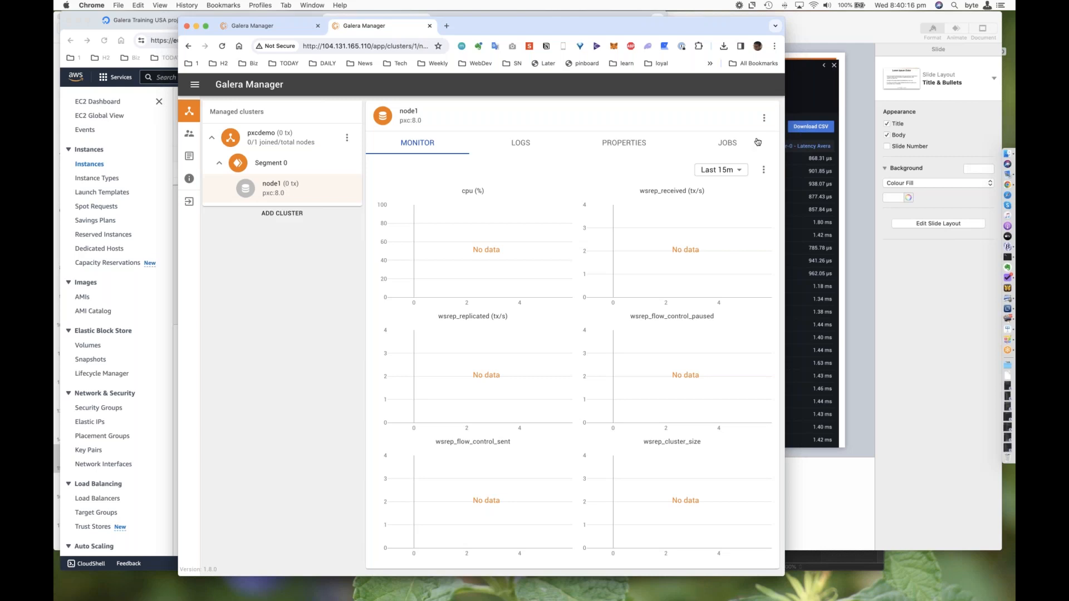
Step: Switch to Keynote, resume the slideshow from the replication latency slide and advance to the What comes next slide
key(super+Tab)
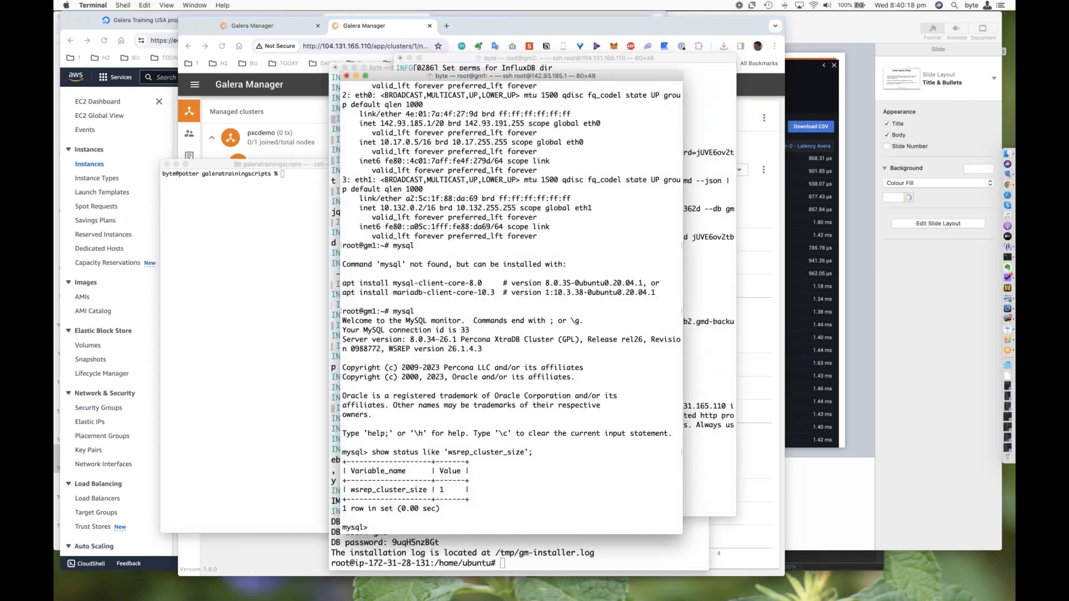
key(super+Tab)
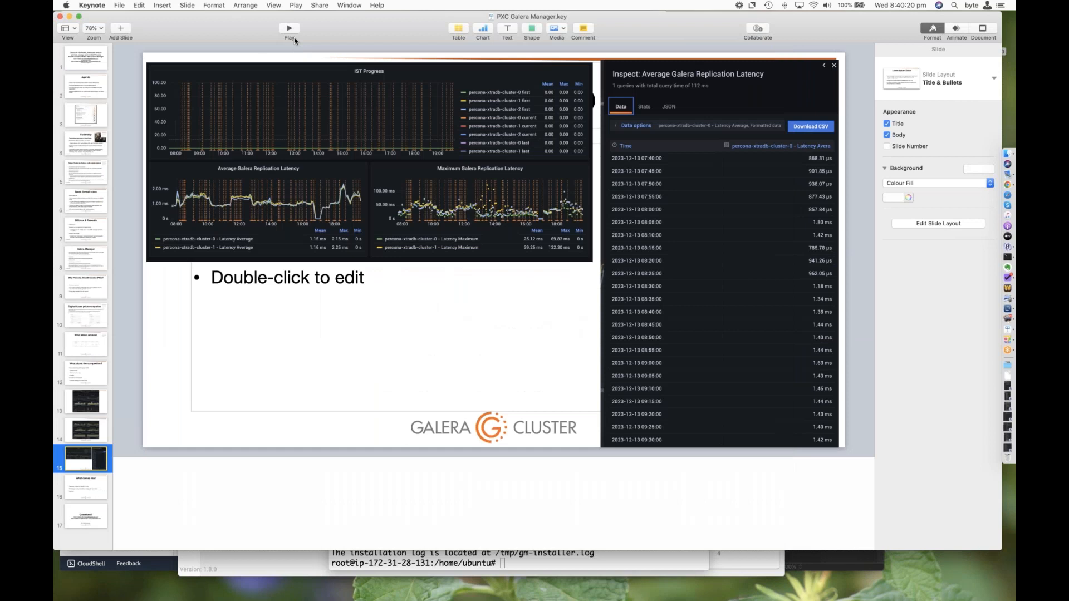
click(291, 31)
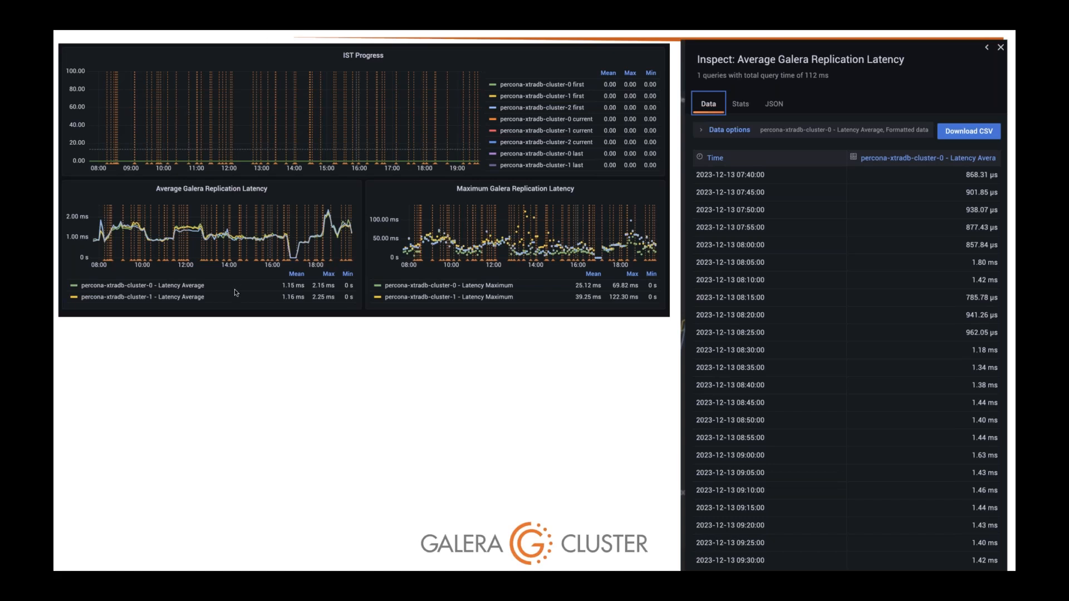
click(240, 379)
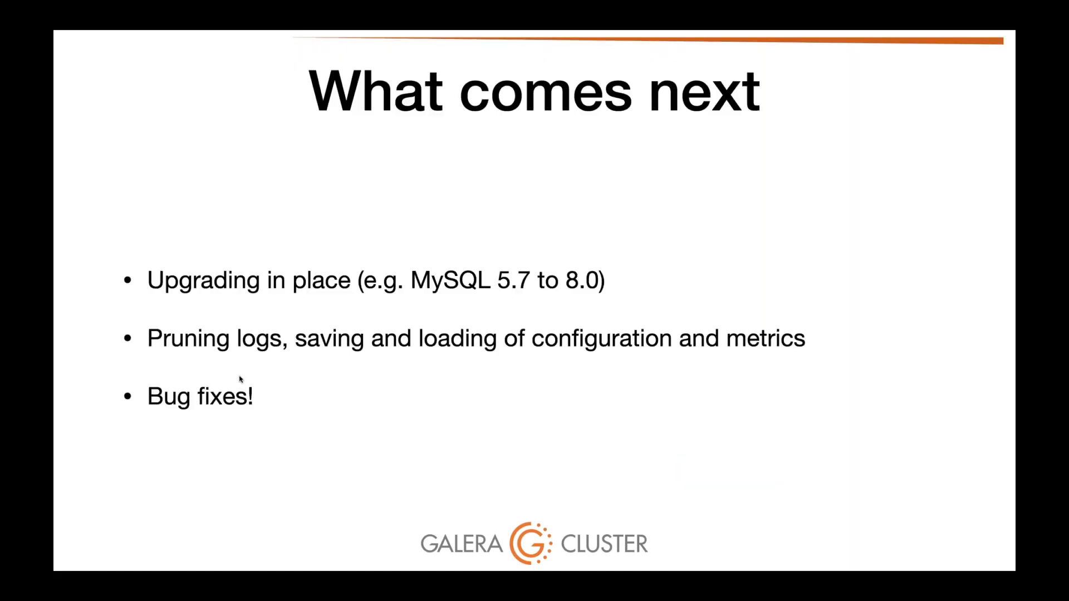